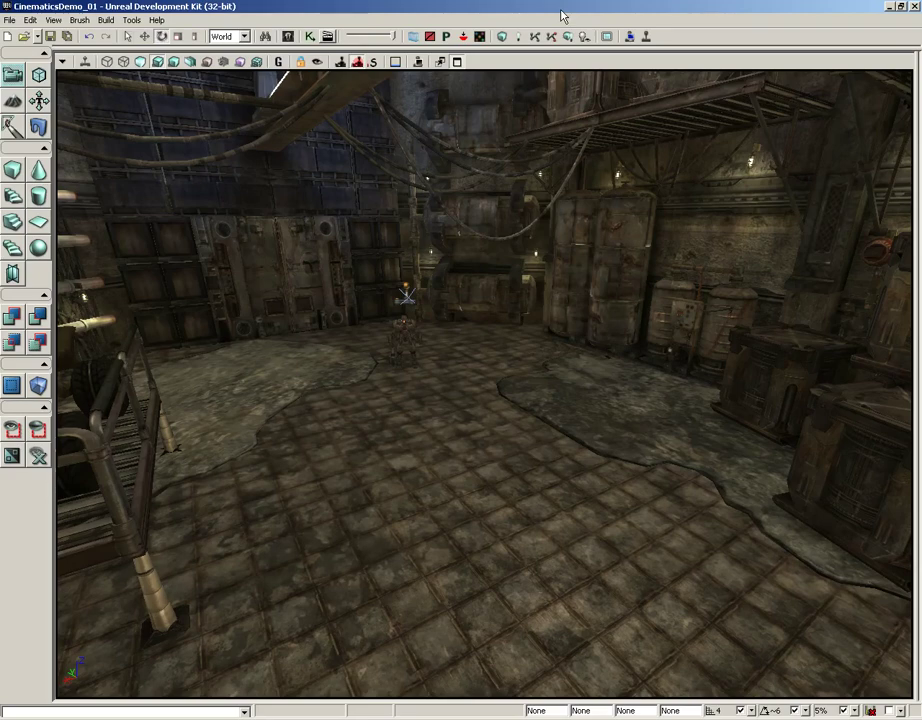
In Kismet, move the CameraActor_0 variable down below the Matinee node.
left_click(312, 37)
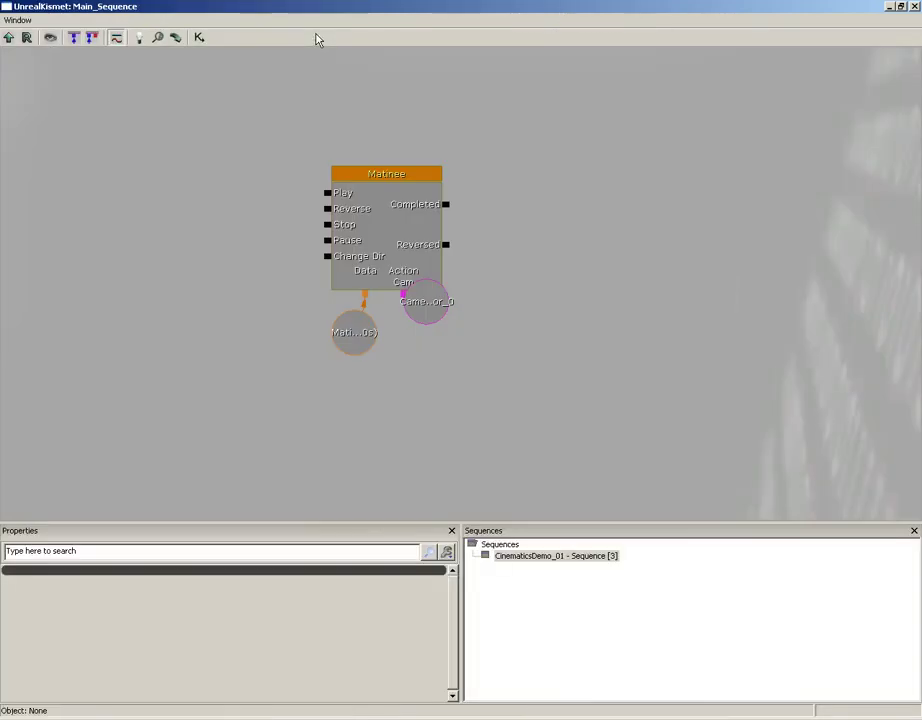
left_click(439, 306)
left_click_drag(435, 312, 429, 349)
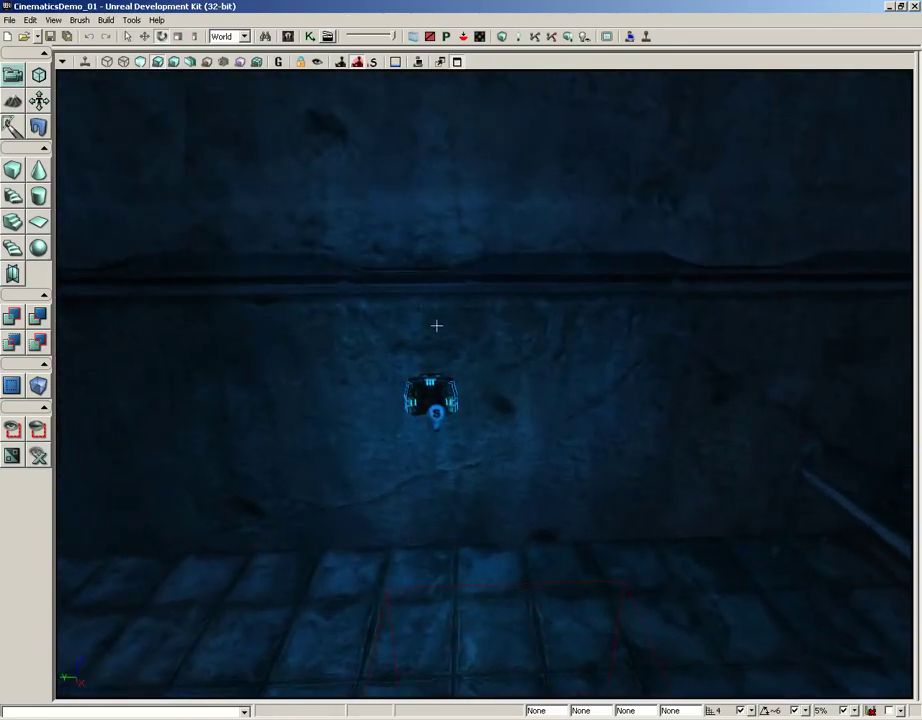
Place a Trigger actor on the wall and set its draw scale to 0.3.
right_click(428, 317)
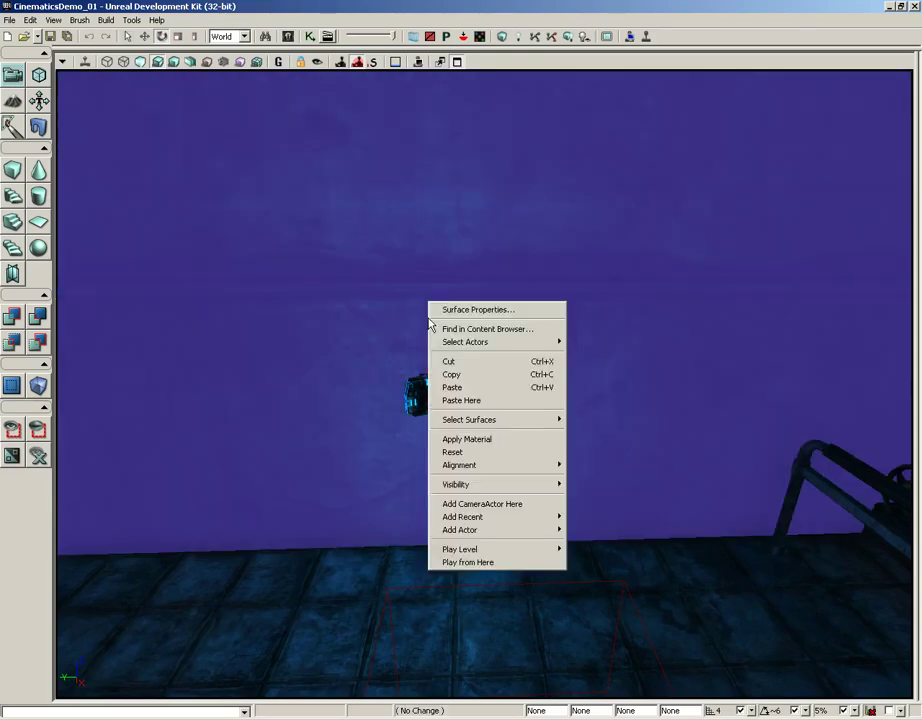
mouse_move(496, 529)
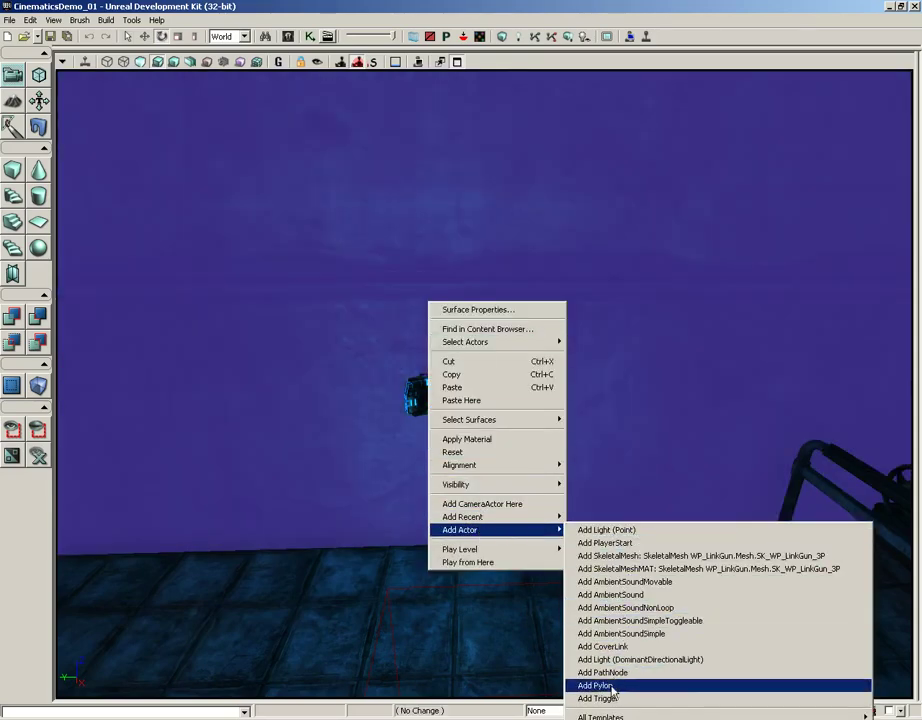
left_click(612, 698)
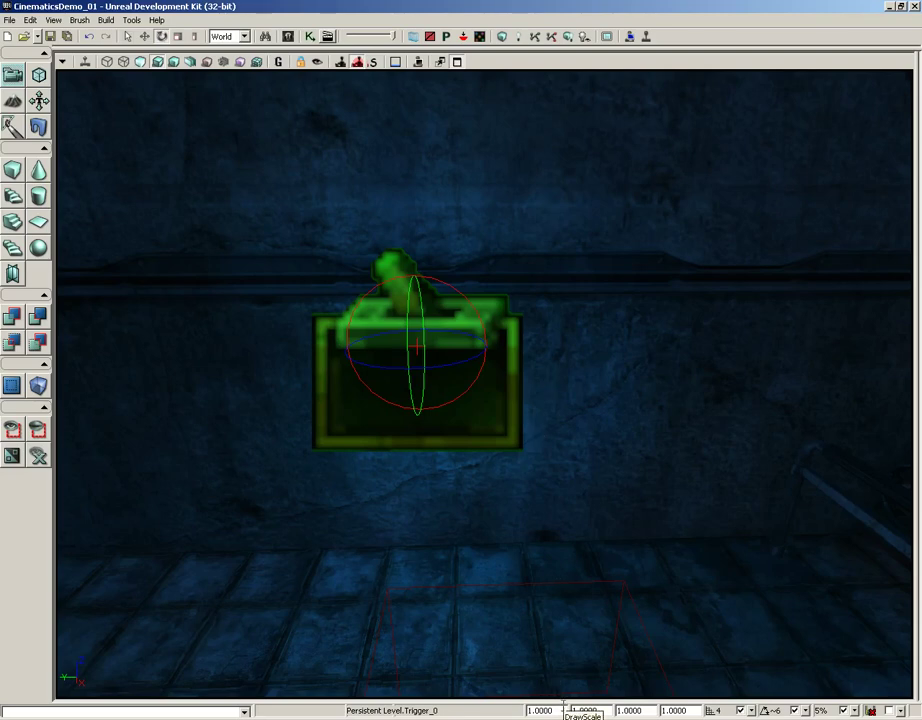
left_click(532, 710)
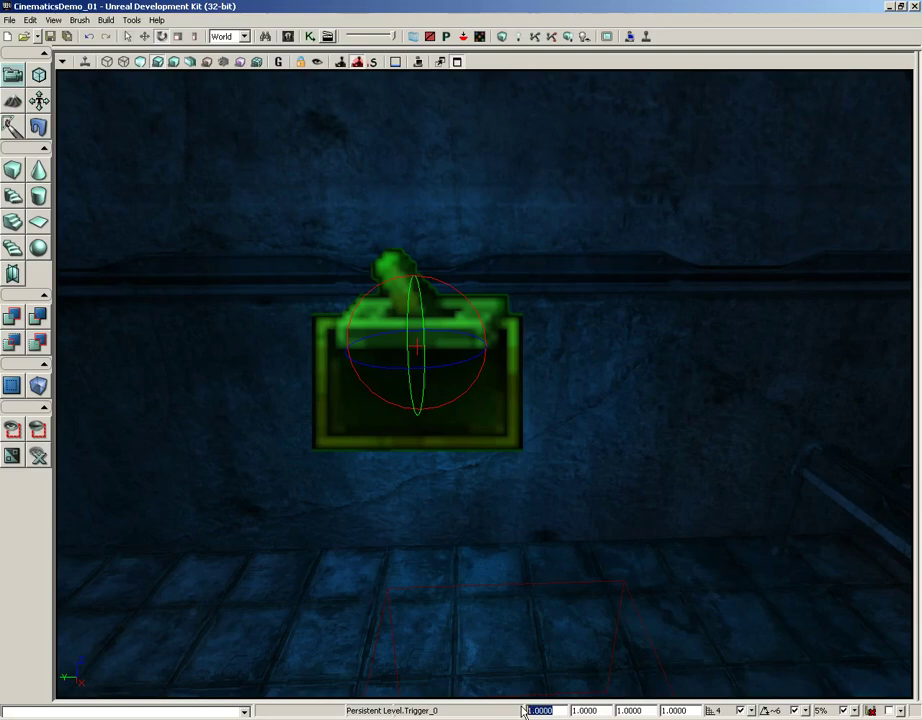
type(".3")
key("Return")
With the translate widget, move Trigger_0 down onto the glowing wall switch.
mouse_move(505, 418)
left_mouse_down()
mouse_move(515, 390)
mouse_move(478, 391)
mouse_move(411, 337)
mouse_move(521, 399)
left_mouse_up()
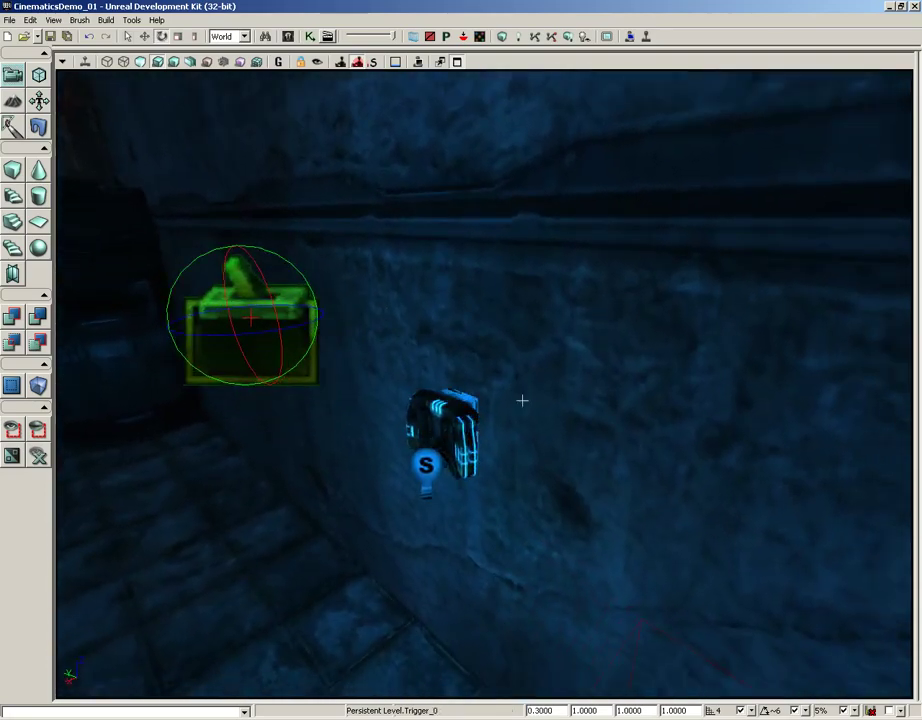
key("space")
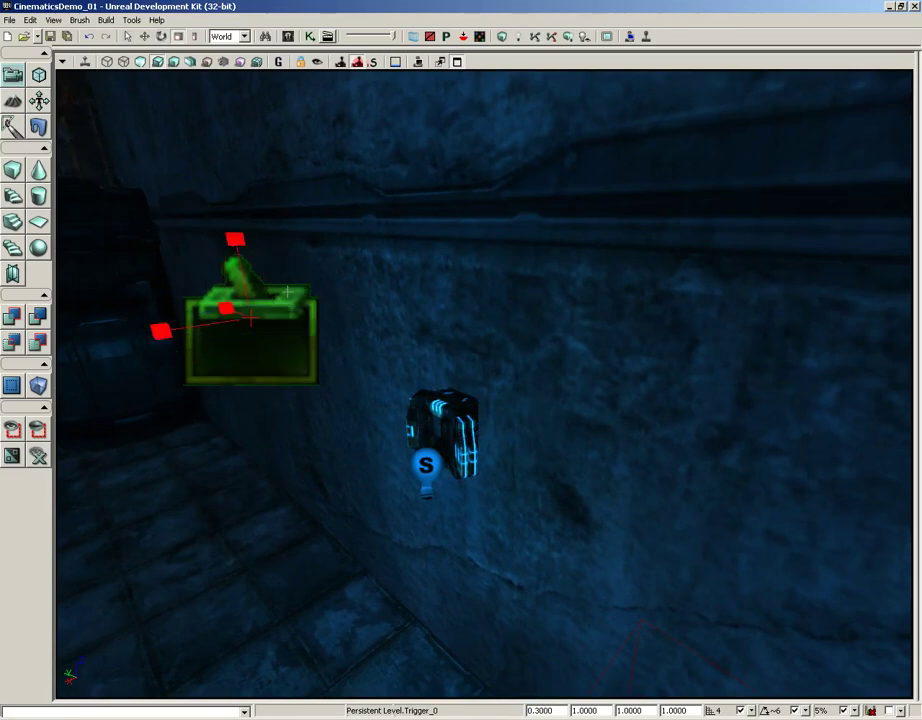
key("space")
mouse_move(253, 260)
left_mouse_down("ctrl")
mouse_move(238, 251)
mouse_move(239, 260)
left_mouse_up("ctrl")
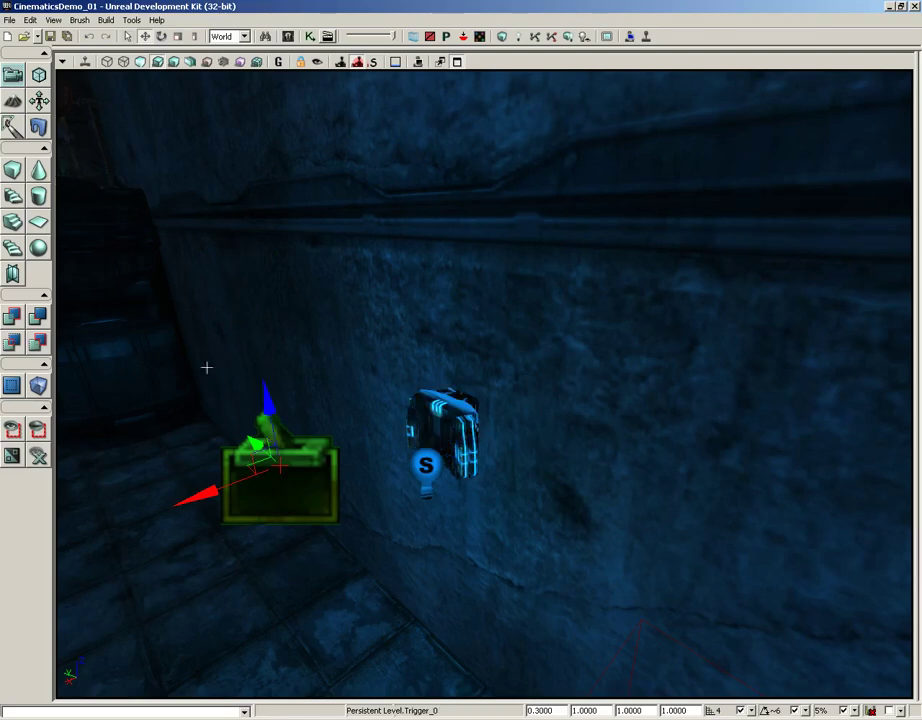
left_click_drag(188, 494, 218, 494)
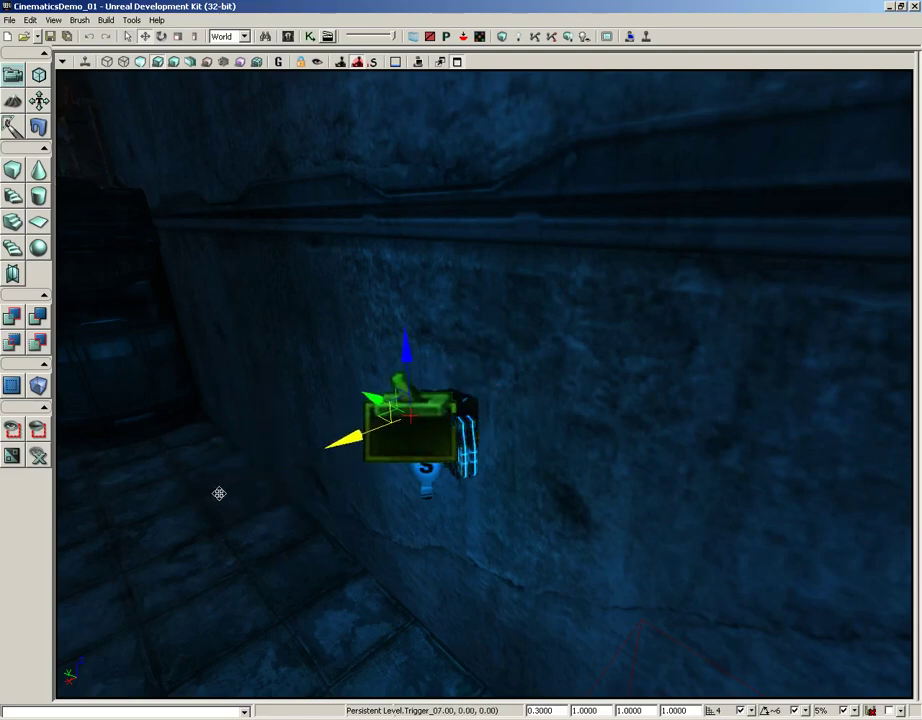
left_click_drag(410, 334, 414, 351)
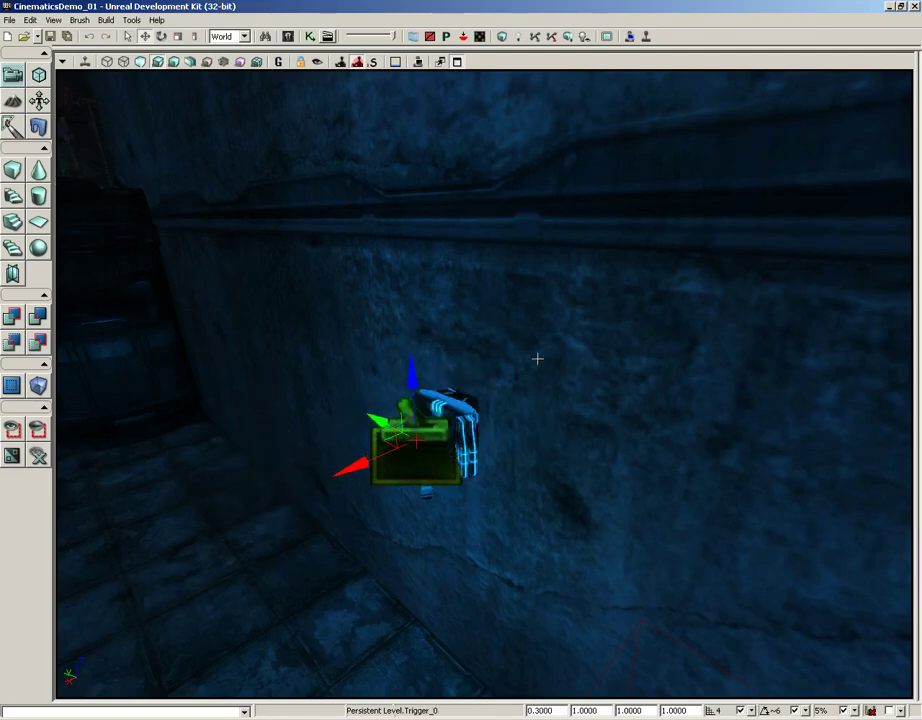
mouse_move(537, 357)
left_mouse_down()
mouse_move(607, 348)
mouse_move(587, 339)
left_mouse_up()
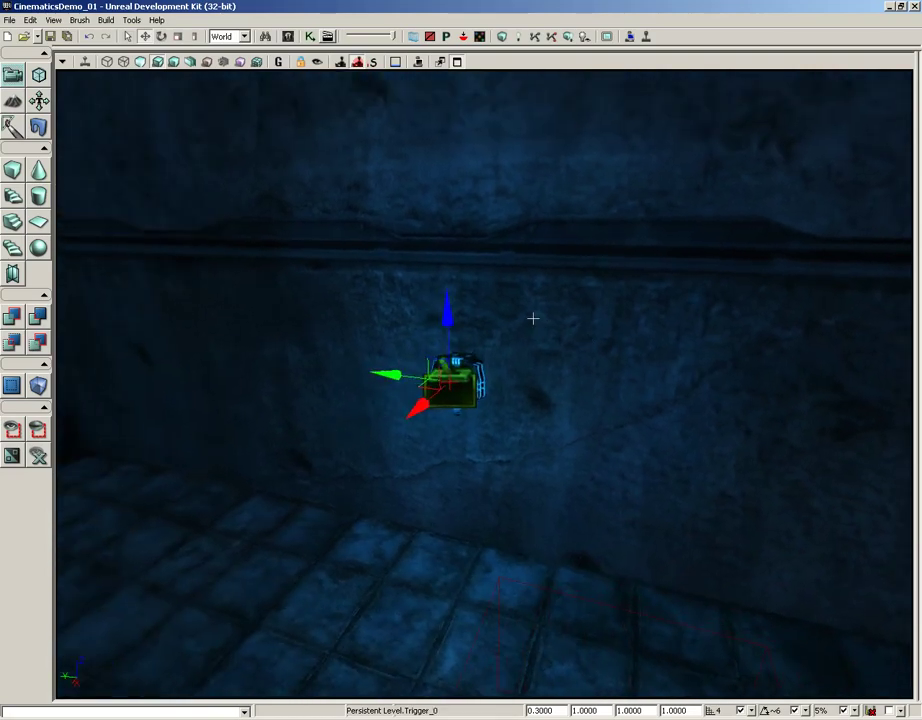
In Kismet, add a Used event for Trigger_0 and connect Used to the Matinee's Play.
left_click(311, 36)
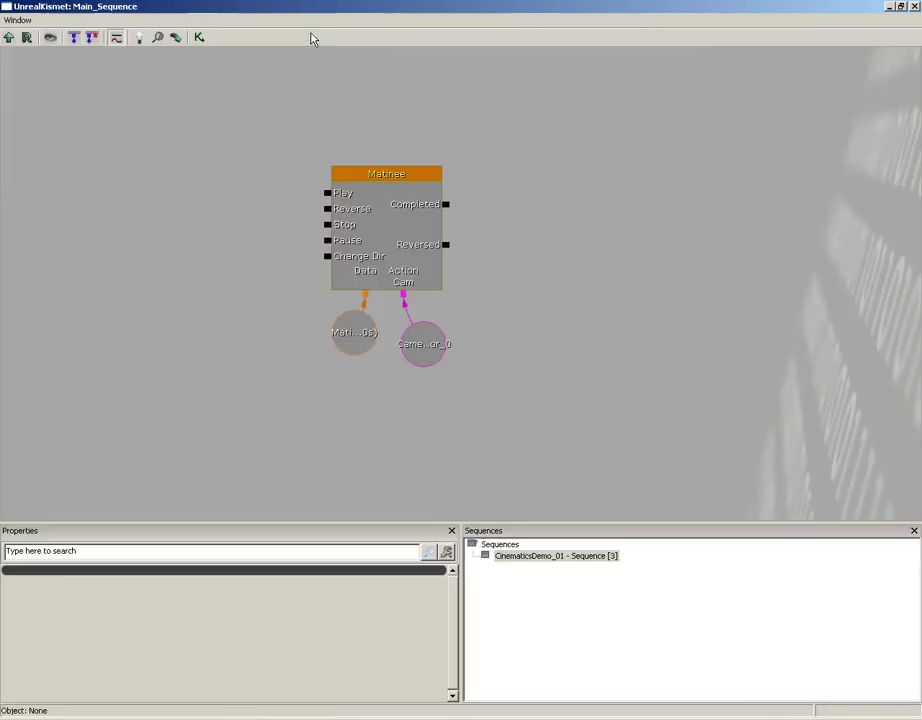
right_click(125, 194)
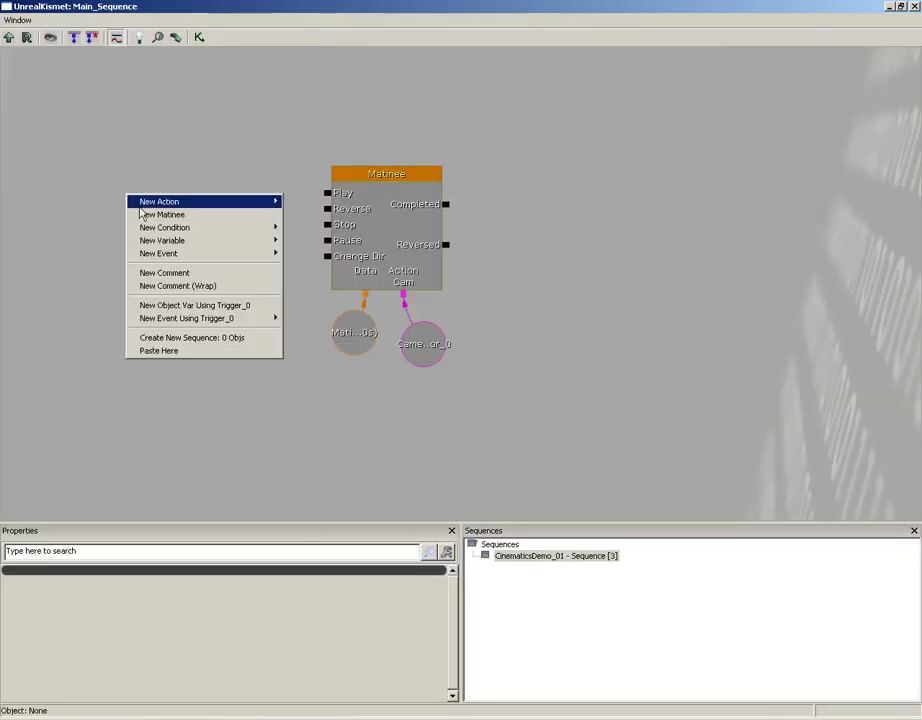
mouse_move(160, 201)
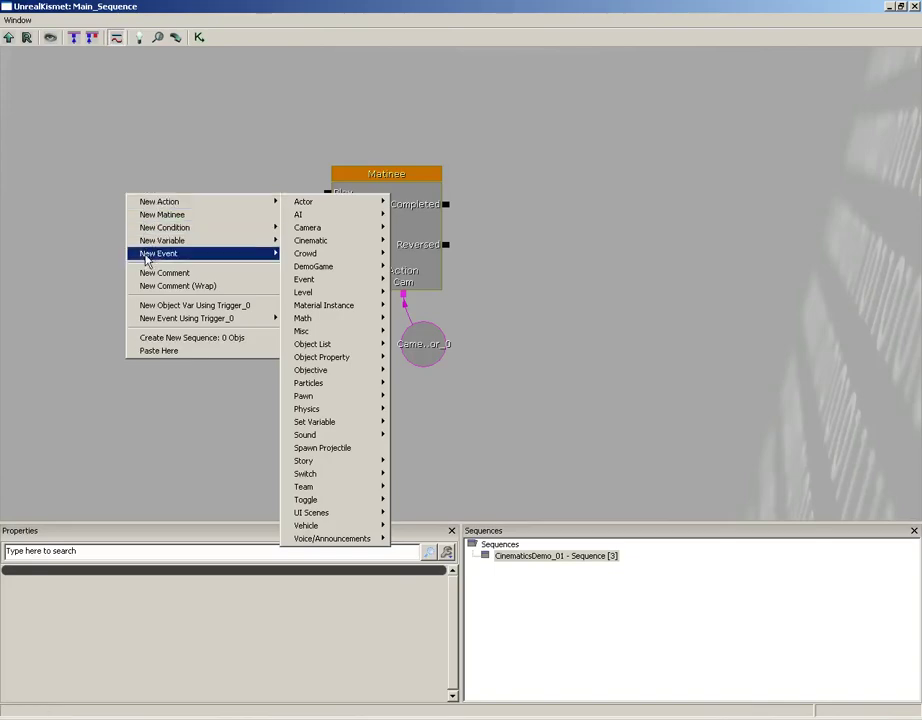
mouse_move(187, 318)
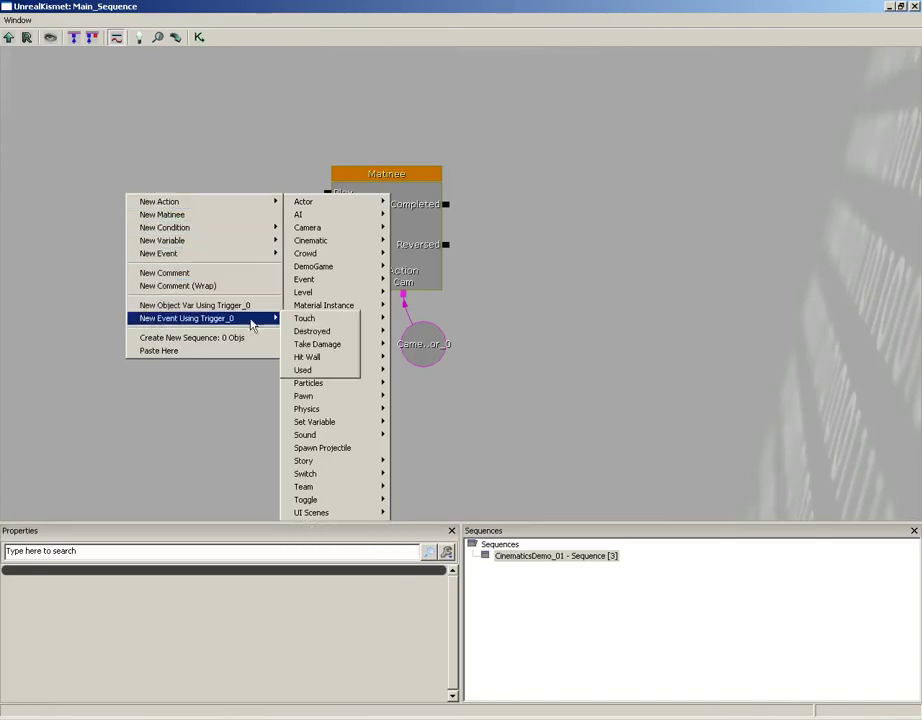
left_click(306, 370)
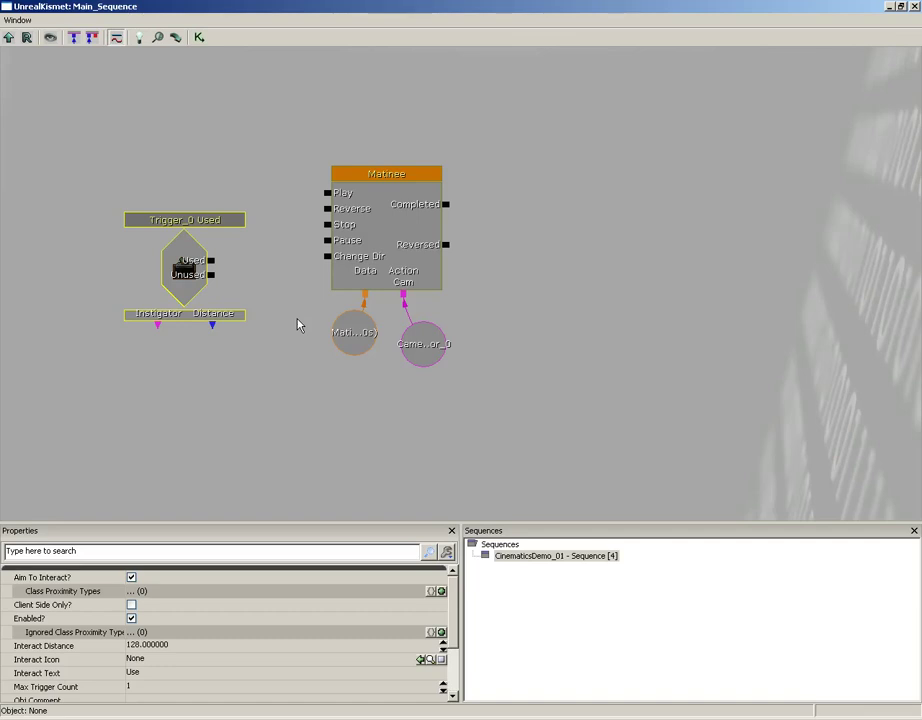
mouse_move(211, 260)
left_mouse_down()
mouse_move(300, 227)
mouse_move(328, 193)
left_mouse_up()
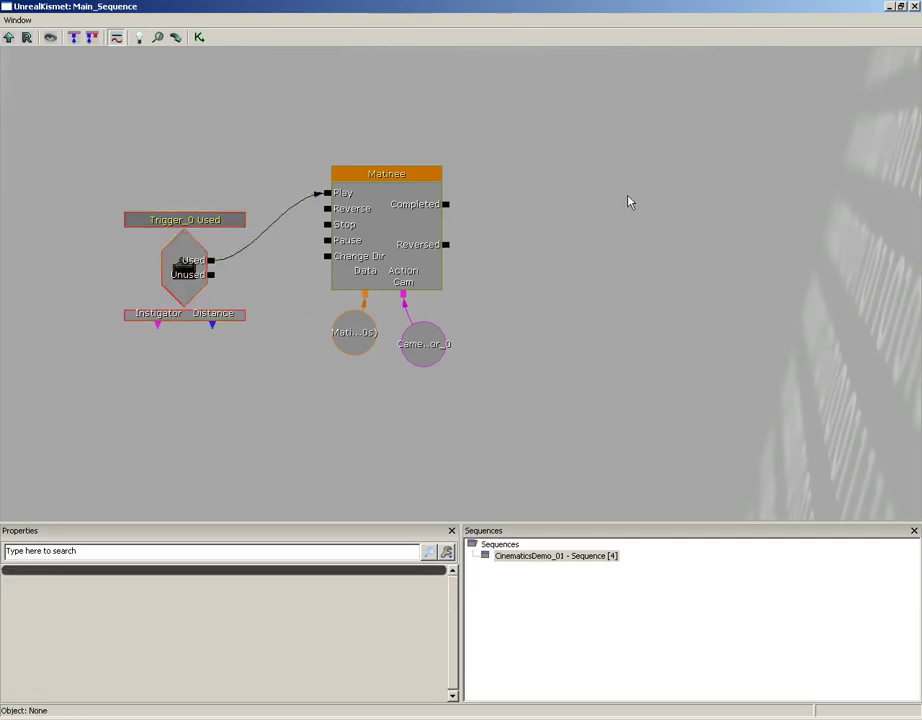
Test the level with Play From Here on the floor, then exit with Esc.
left_click(914, 6)
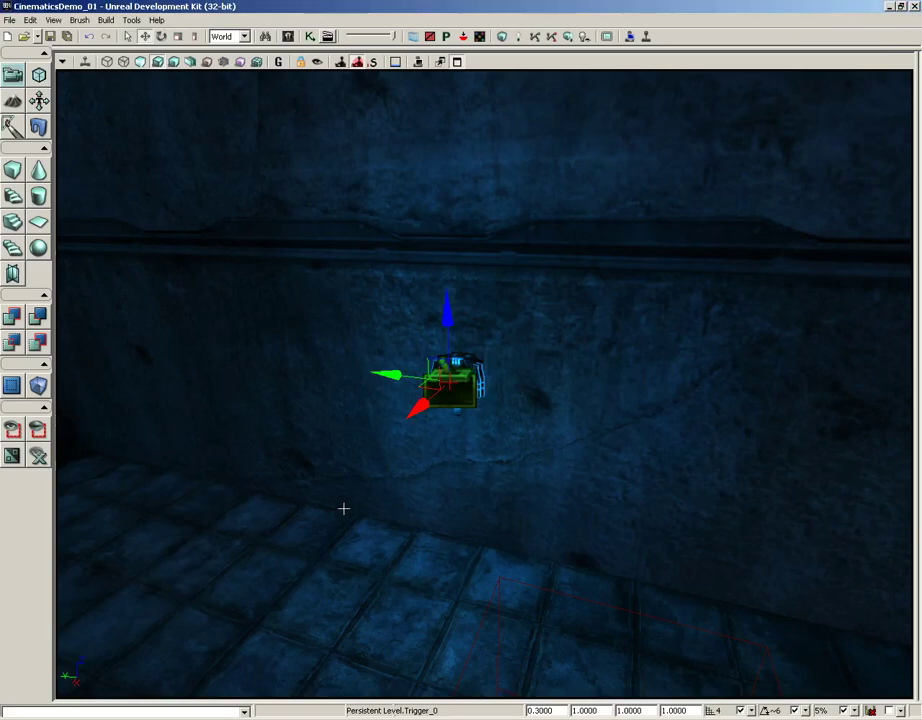
right_click_drag(343, 509, 338, 506)
right_click(228, 522)
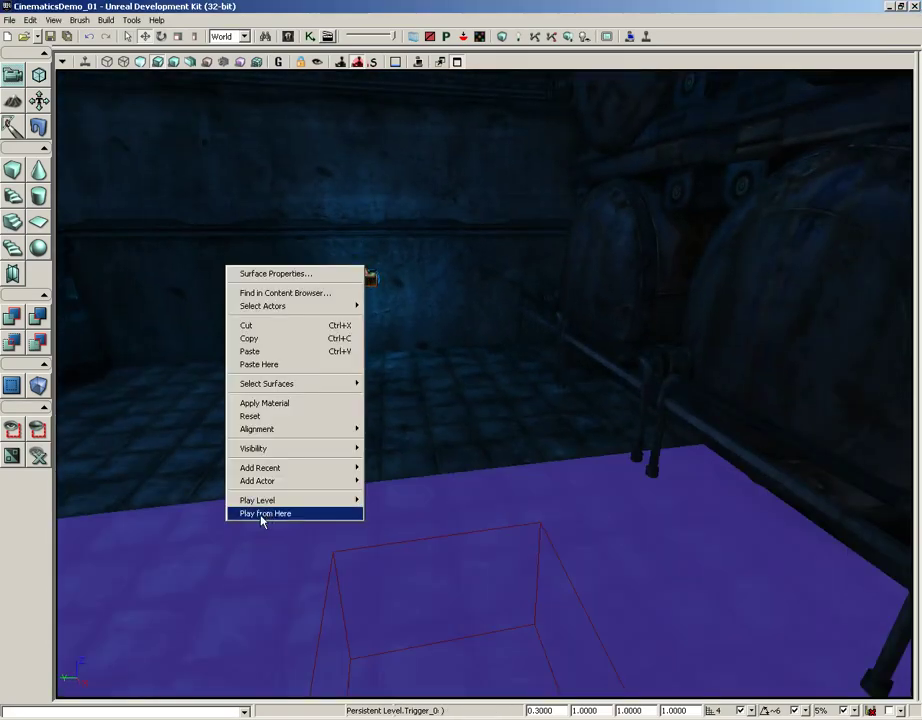
left_click(263, 514)
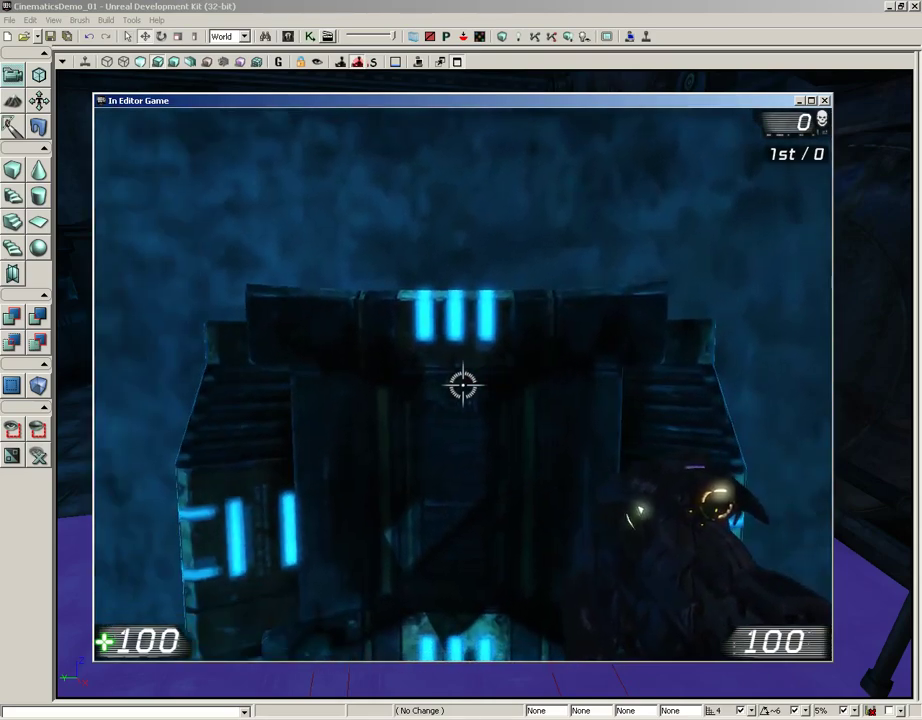
key("Escape")
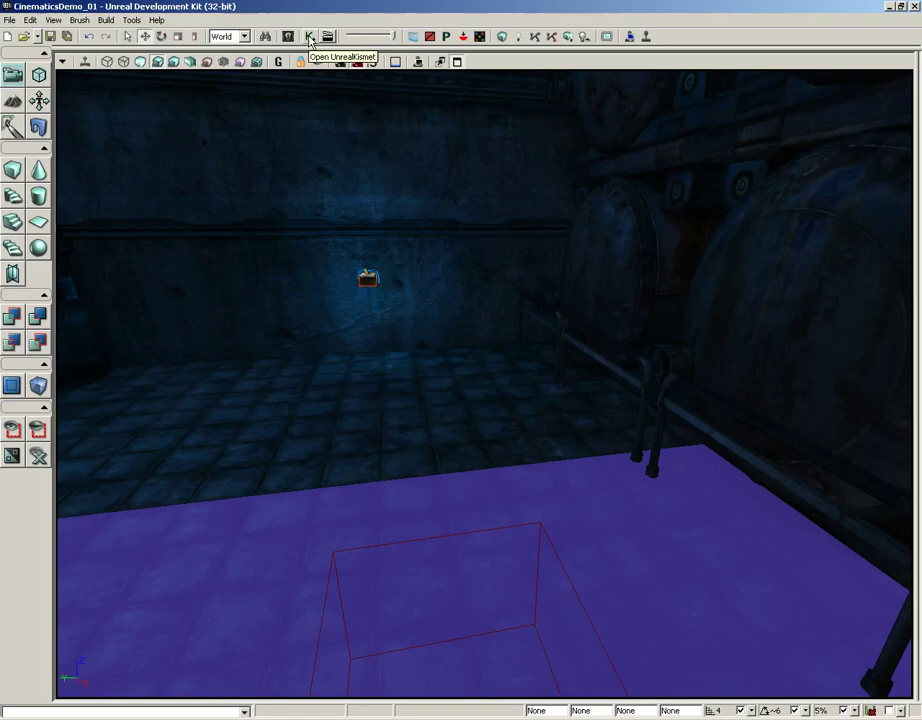
Reopen Kismet and open the Matinee node in the Matinee editor.
left_click(310, 37)
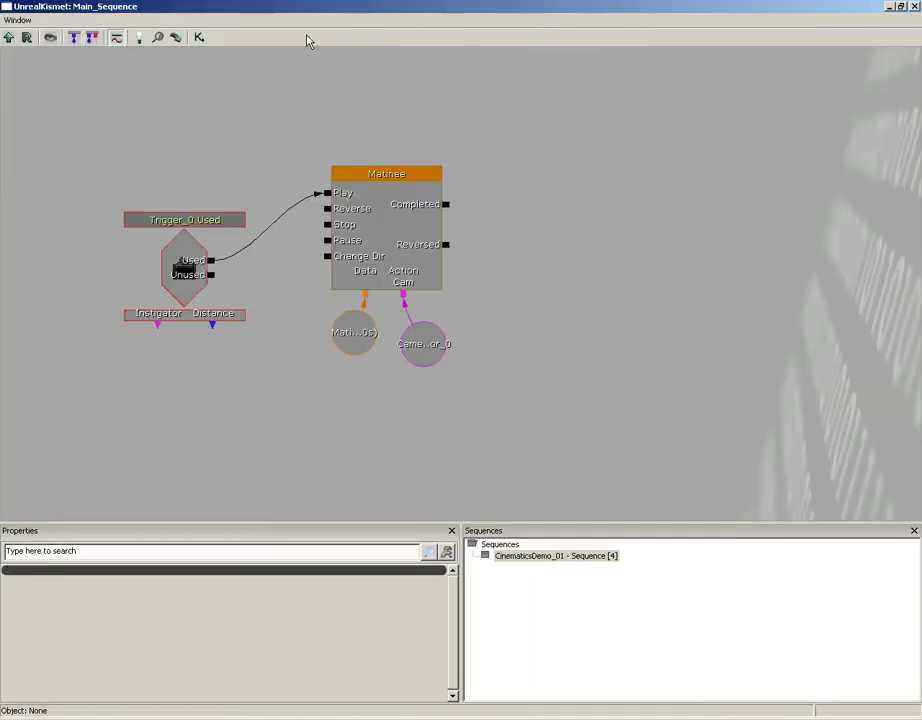
double_click(352, 224)
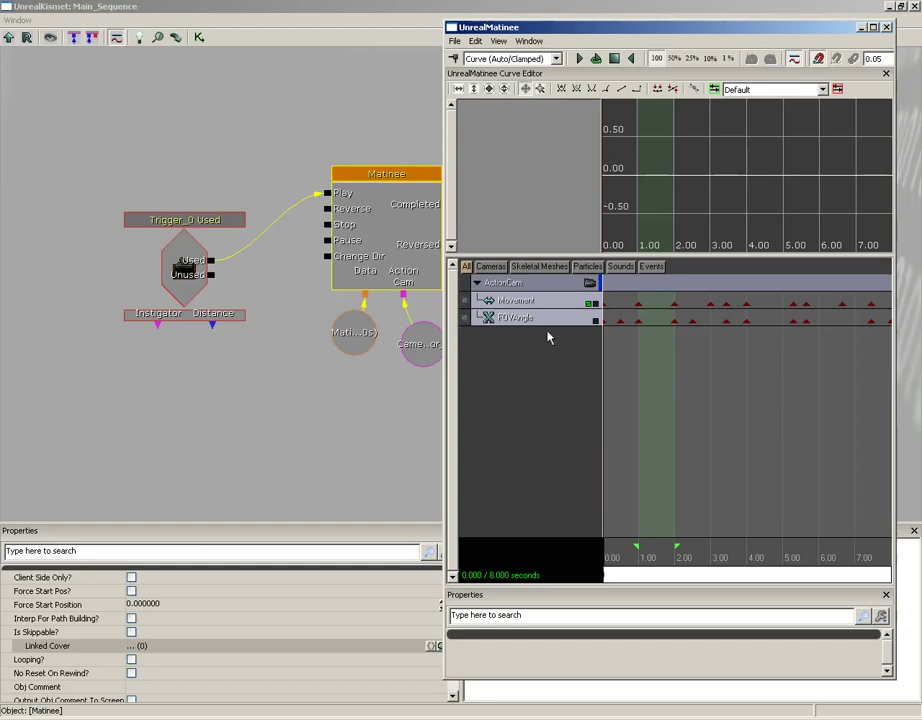
Add a new Director Group to the Matinee and select its Director track.
right_click(509, 364)
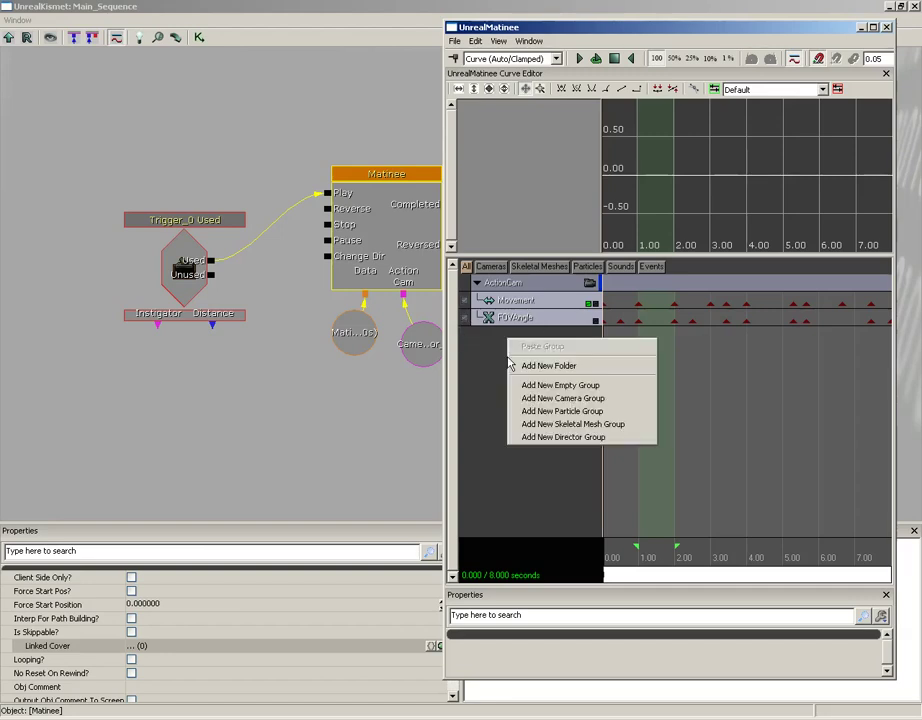
left_click(554, 439)
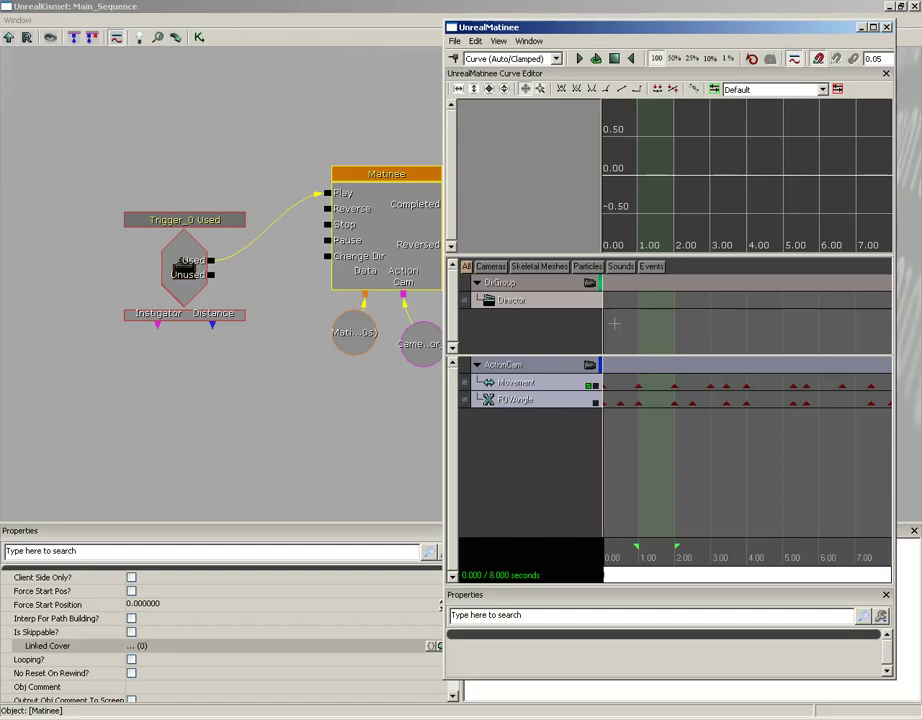
left_click(520, 308)
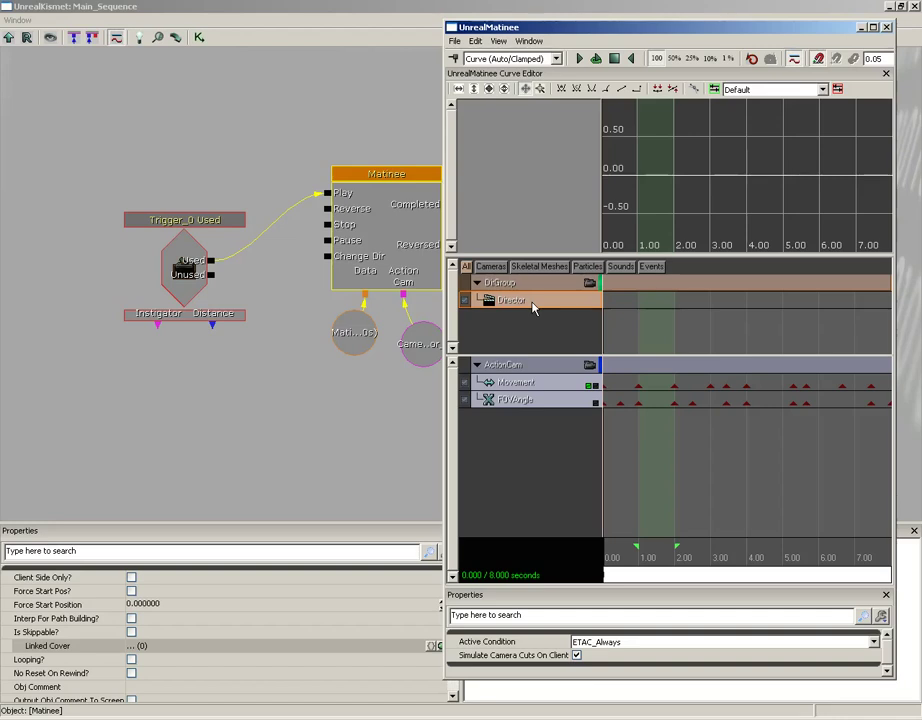
Add a cut to ActionCam at time 0 on the Director track.
key("Return")
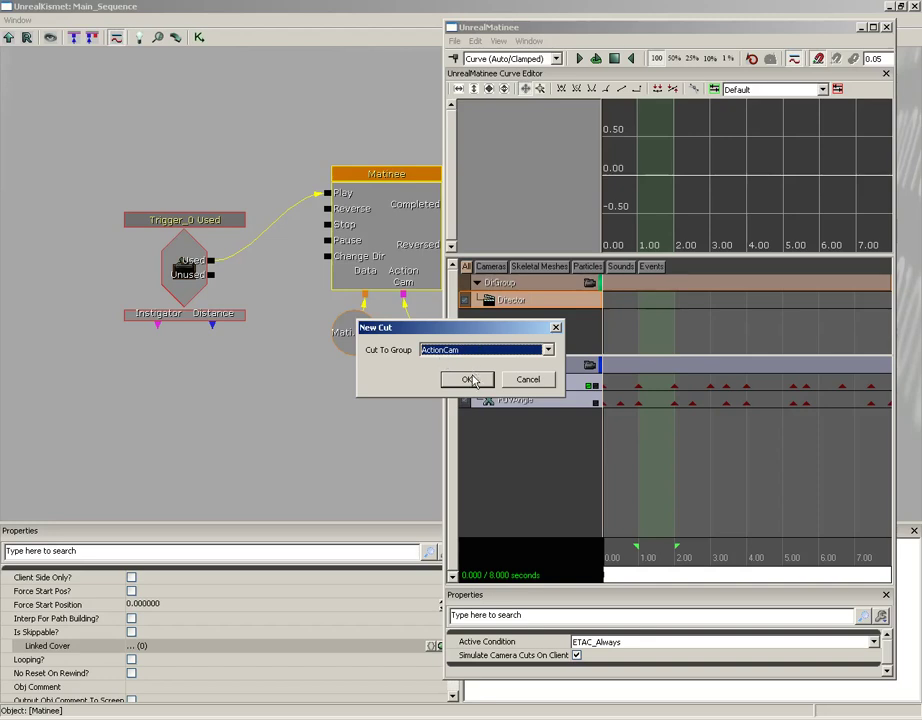
left_click(468, 378)
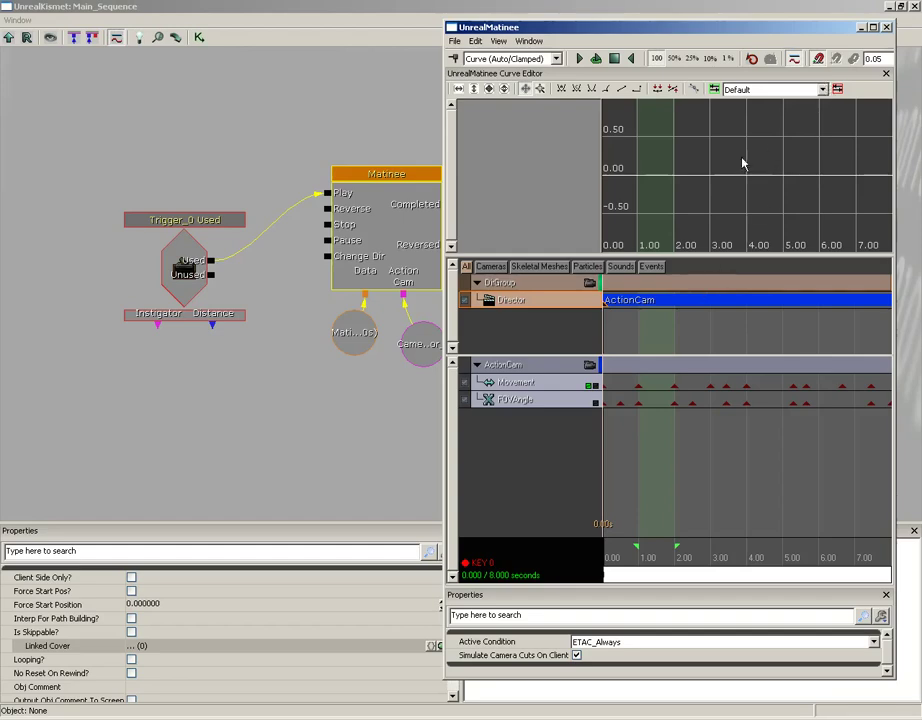
Close Matinee and Kismet, then Play From Here in the viewport.
left_click(886, 27)
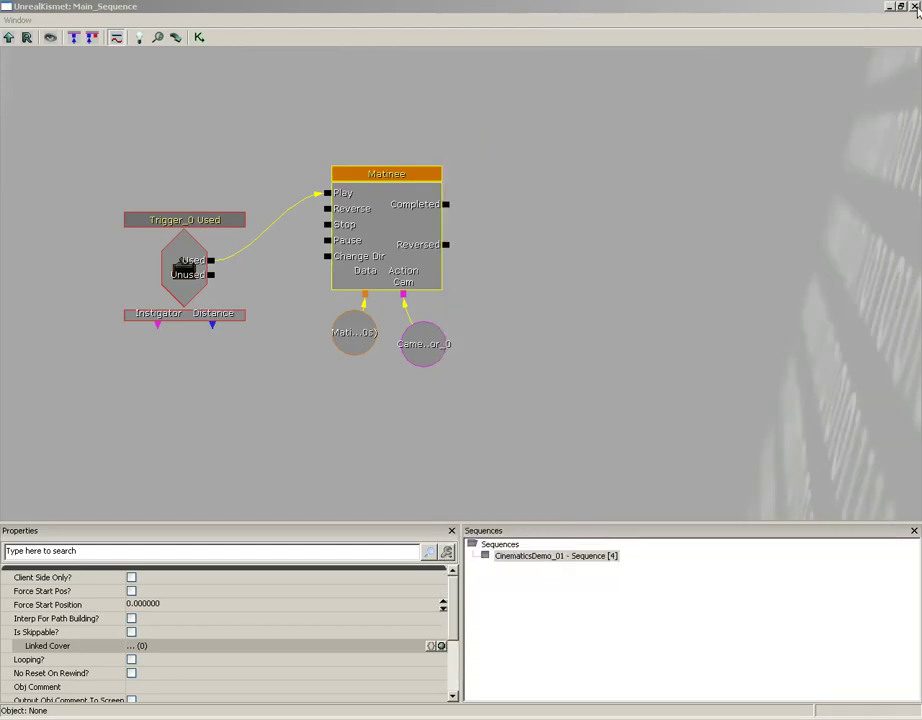
left_click(914, 6)
right_click(289, 545)
left_click(309, 536)
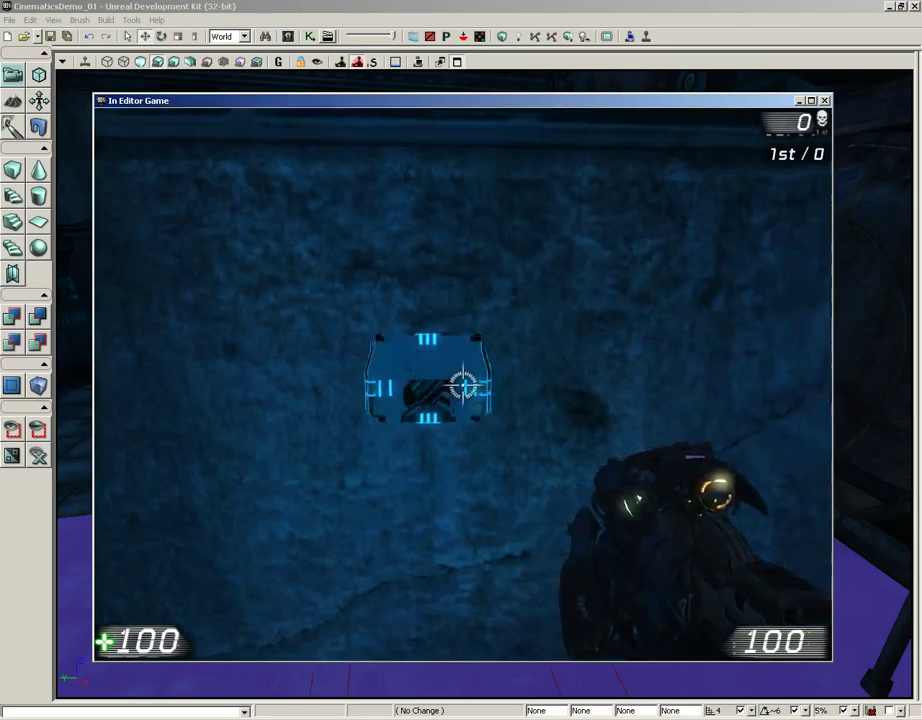
Walk to the wall switch, use it to run the ActionCam cinematic, then end the test.
key("w")
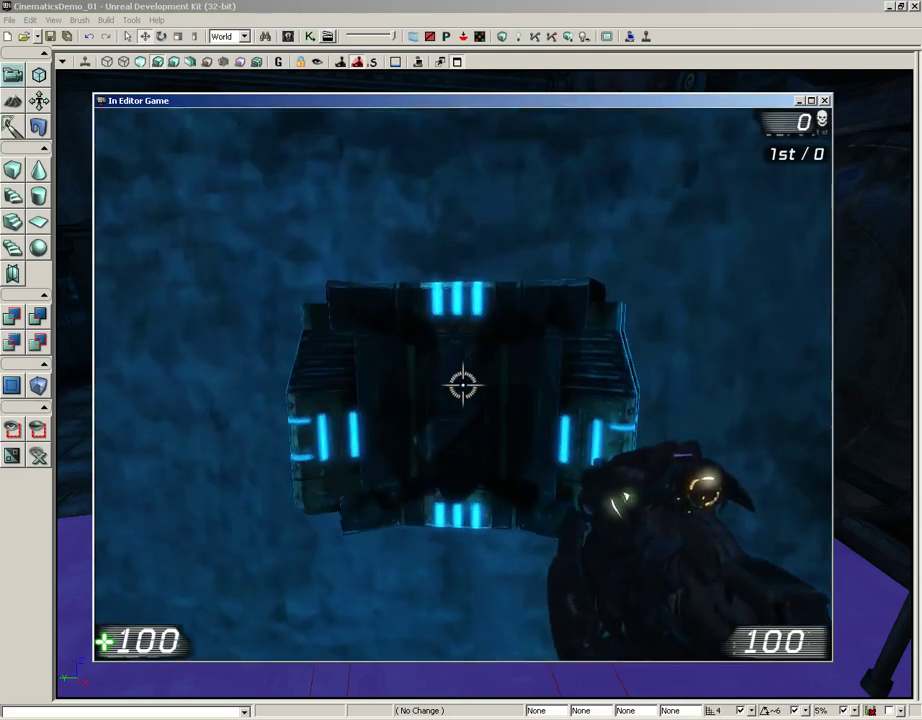
key("Escape")
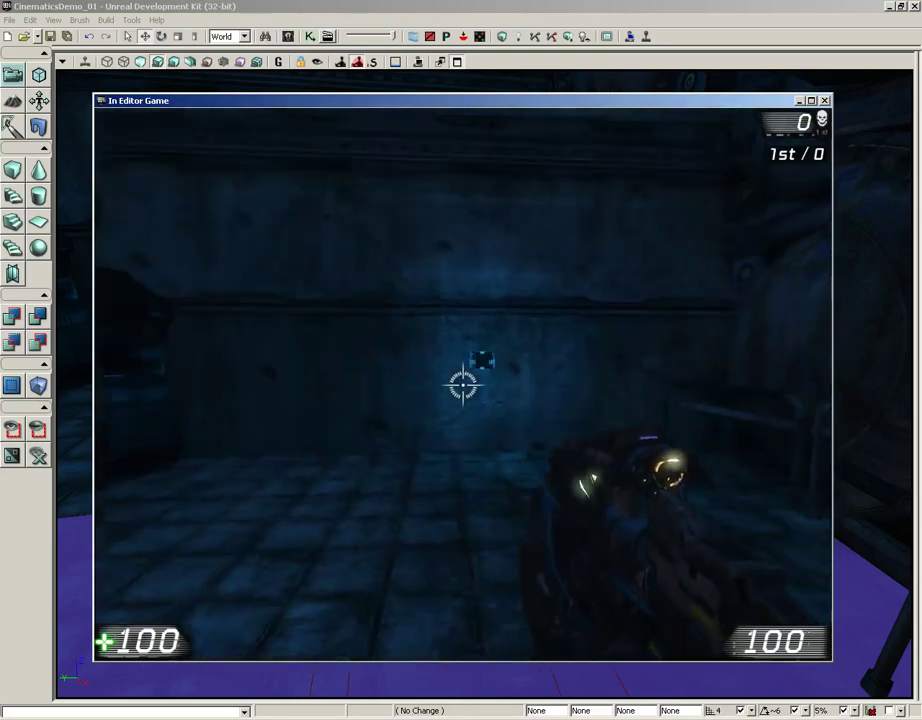
key("w")
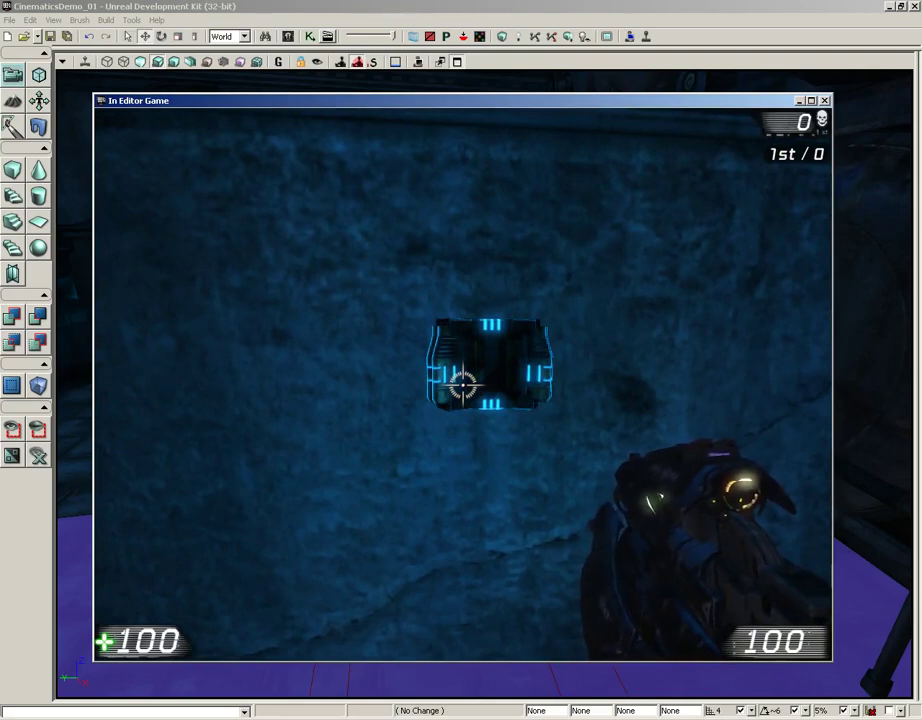
key("Escape")
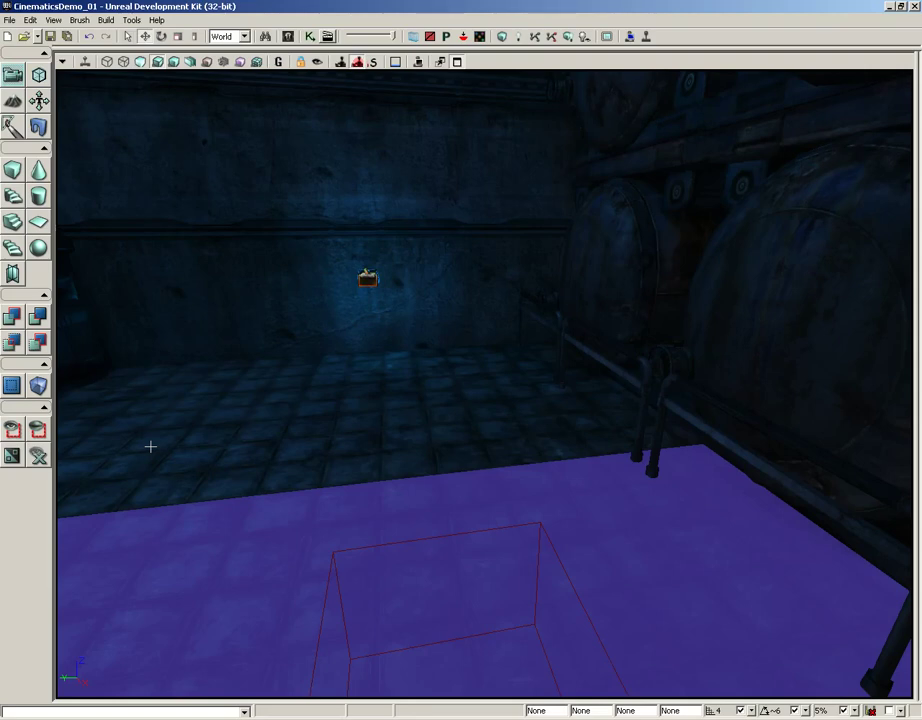
Reopen Kismet and move the Trigger_0 Used node to make room before the Matinee.
left_click(312, 36)
left_click_drag(465, 206, 568, 274)
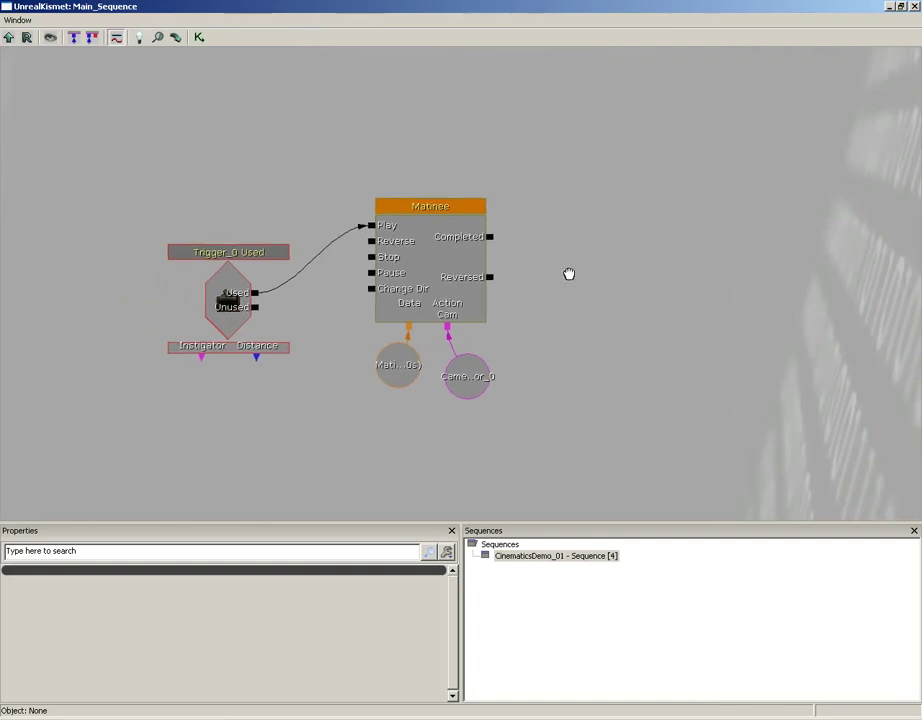
left_click(208, 313)
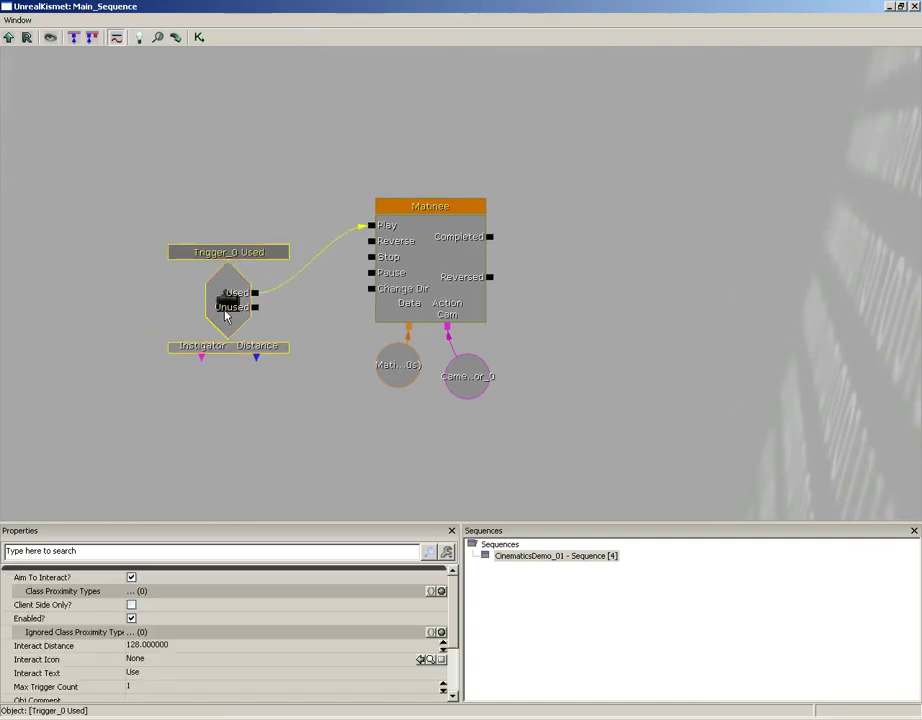
mouse_move(226, 318)
left_mouse_down()
mouse_move(216, 244)
mouse_move(183, 228)
mouse_move(150, 233)
left_mouse_up()
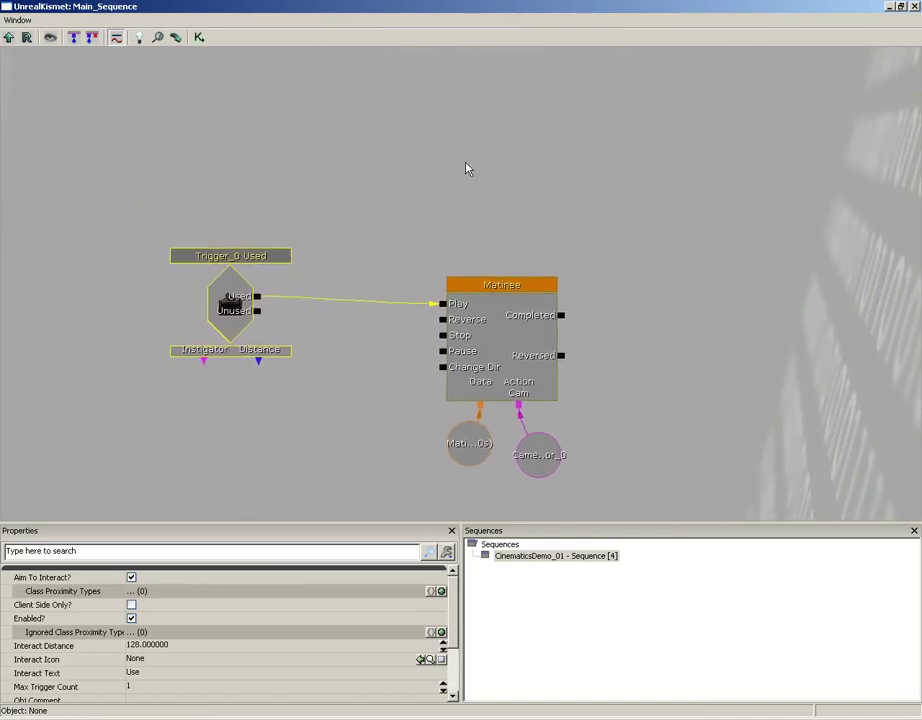
Add a Toggle Cinematic Mode action with Hide Player off, enabled by Trigger_0's Used output.
right_click(420, 140)
mouse_move(490, 123)
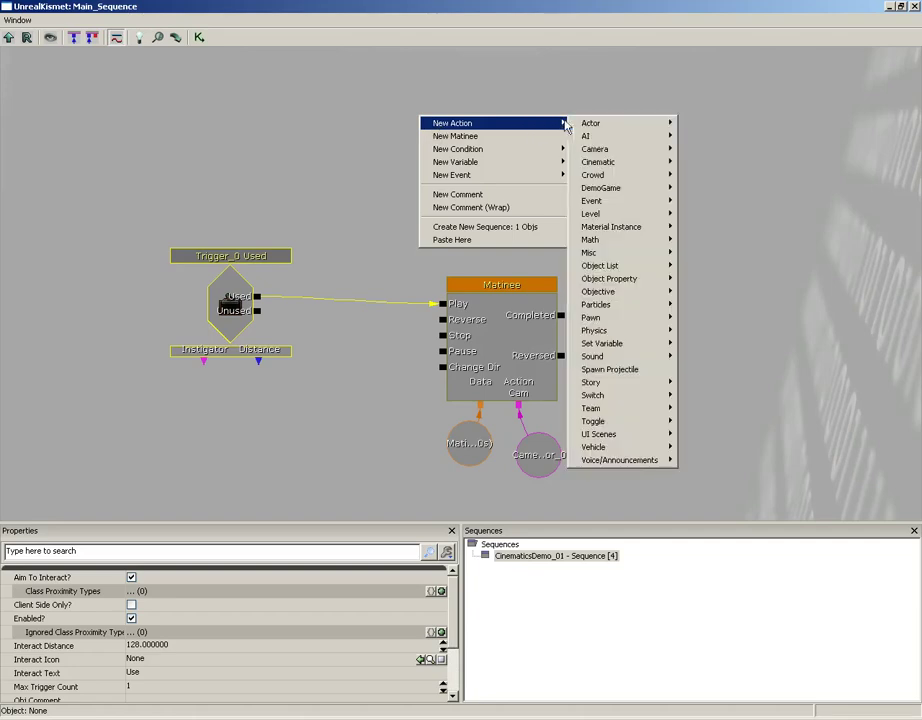
mouse_move(594, 421)
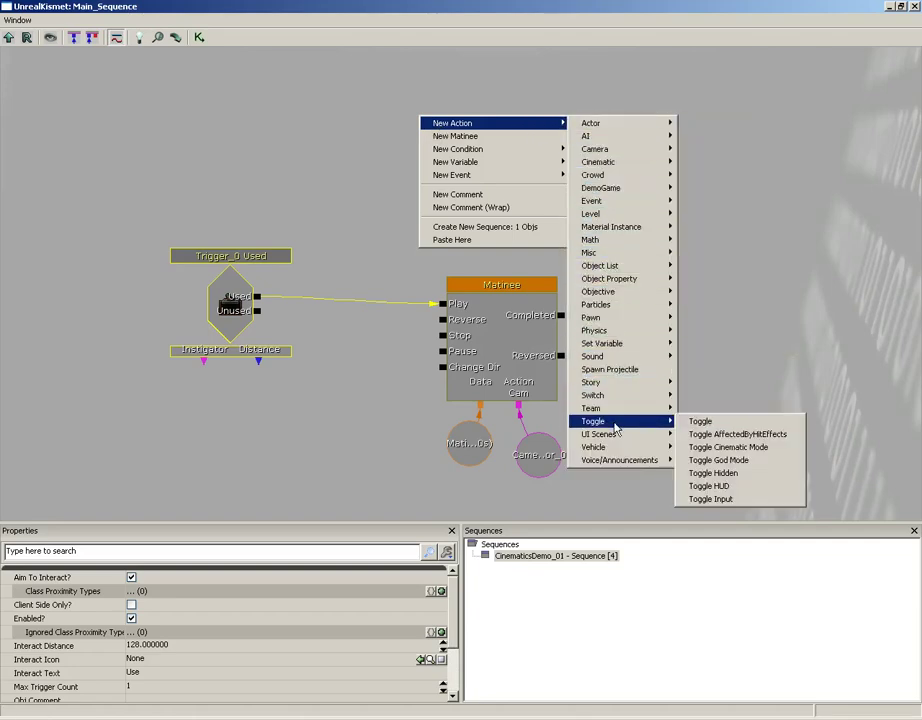
left_click(745, 452)
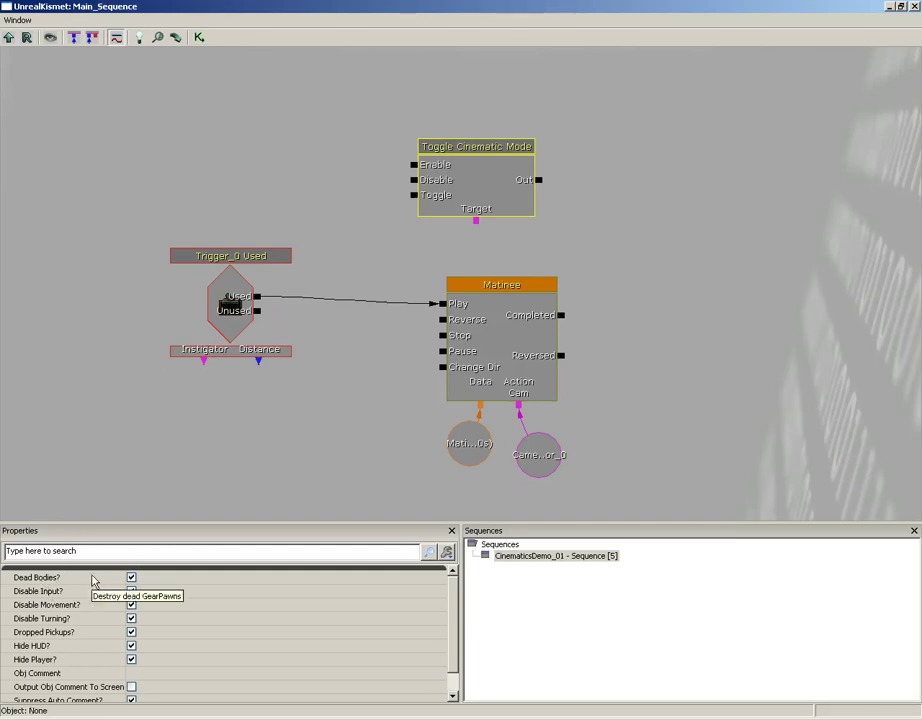
scroll(456, 612, "down", 1)
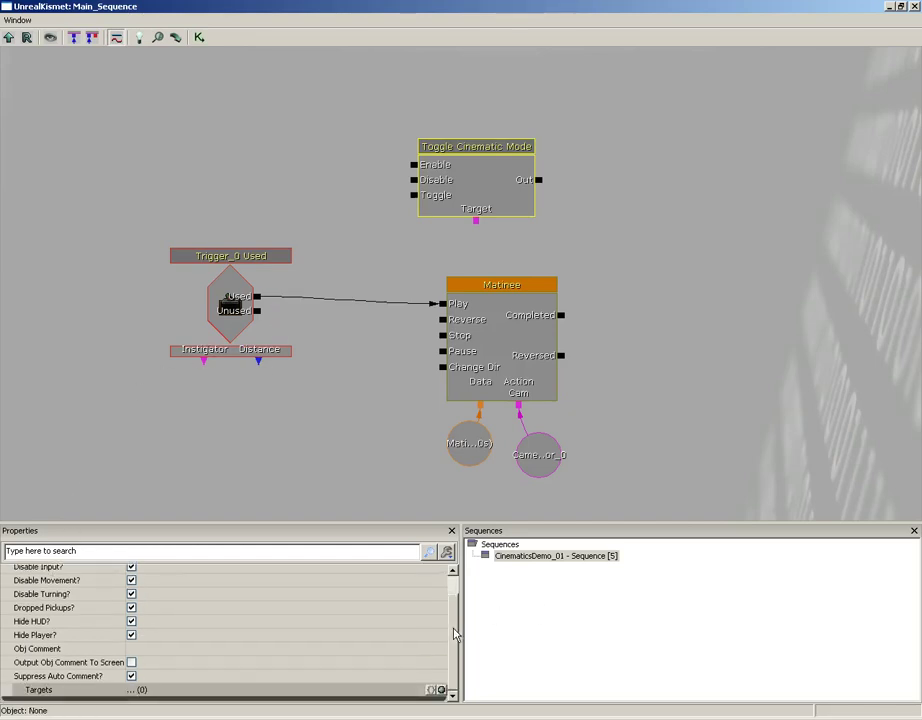
scroll(454, 610, "up", 1)
left_click(131, 591)
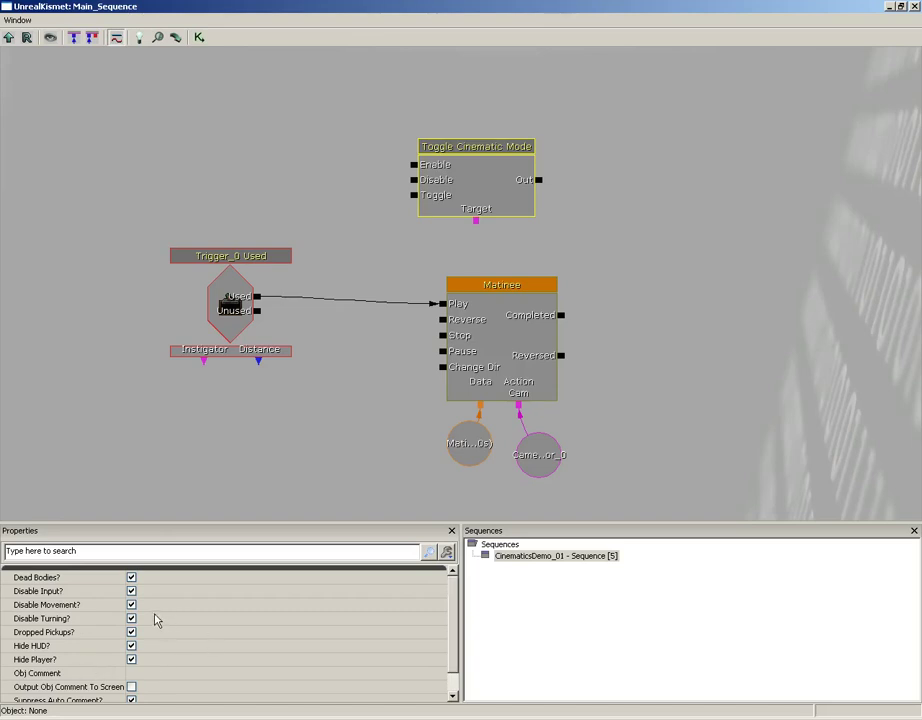
left_click(131, 660)
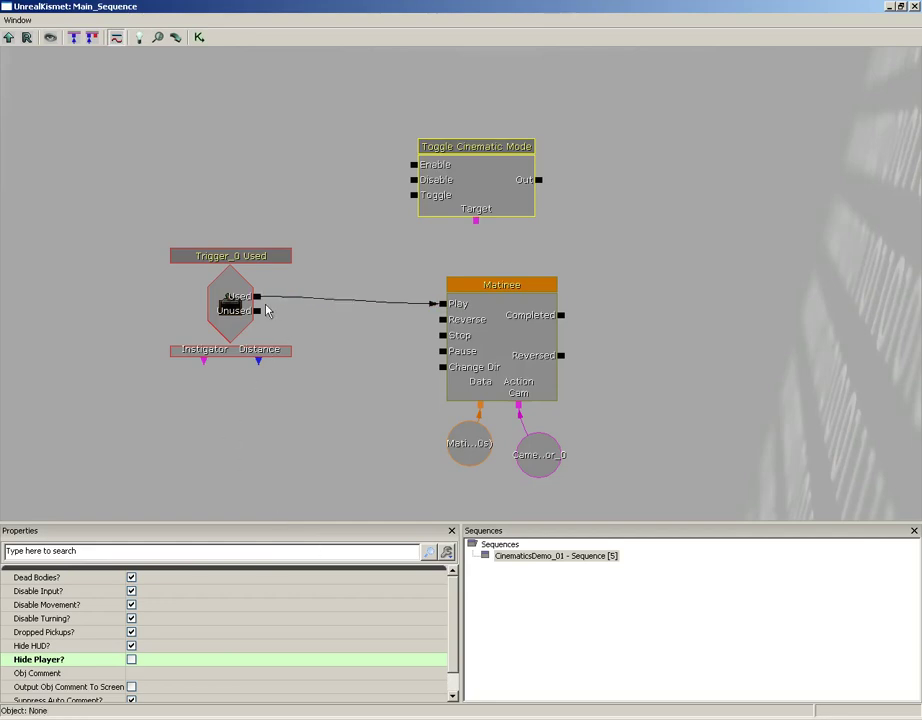
mouse_move(257, 297)
left_mouse_down()
mouse_move(377, 243)
mouse_move(327, 123)
mouse_move(414, 166)
left_mouse_up()
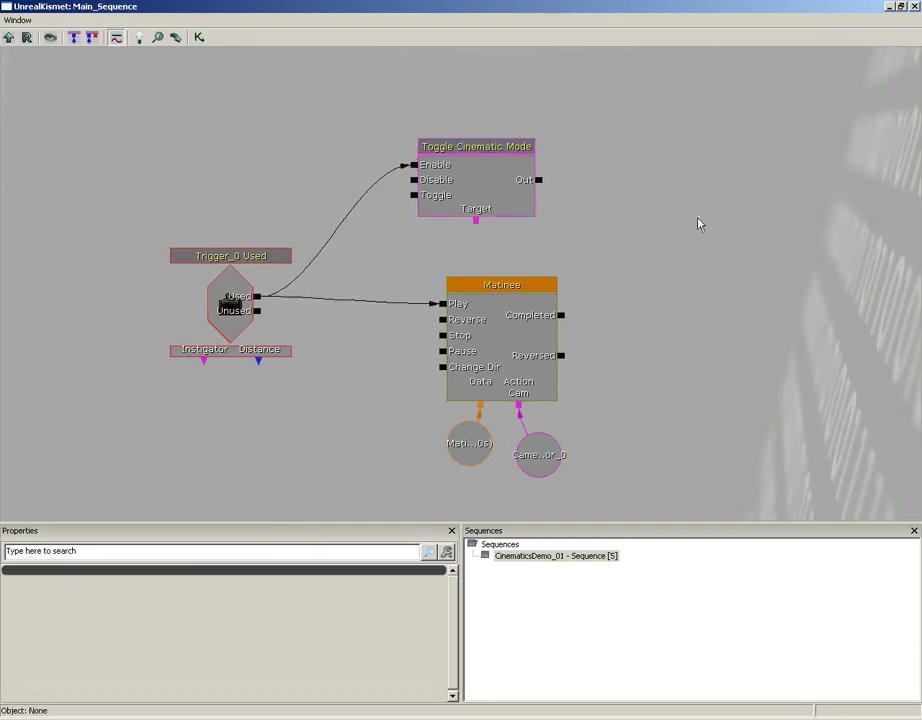
Close Kismet, play-test the level from the viewport, then exit with Esc.
left_click(913, 7)
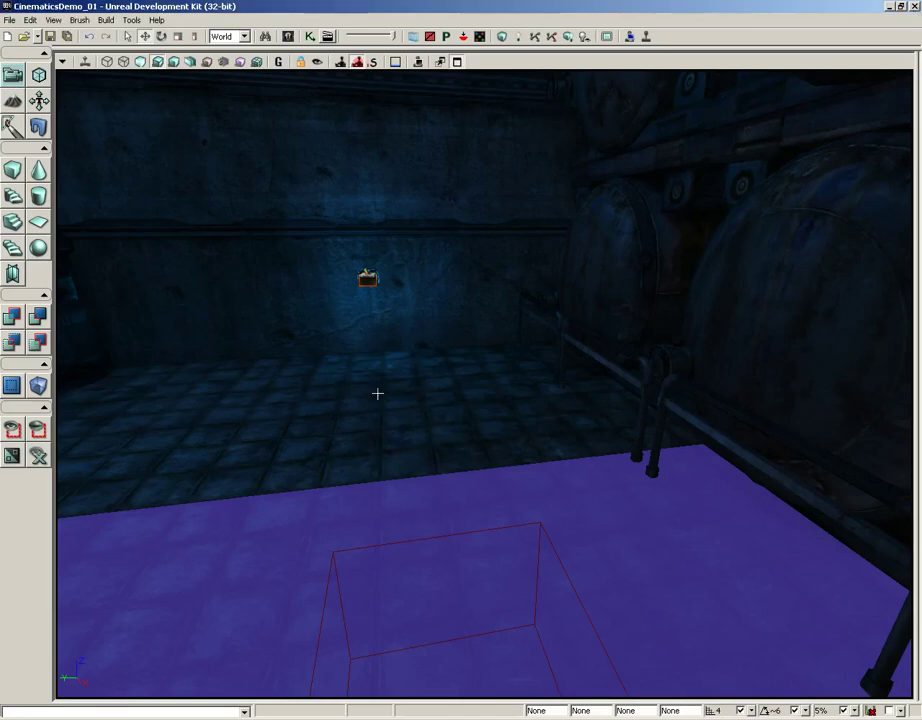
right_click(353, 535)
left_click(420, 510)
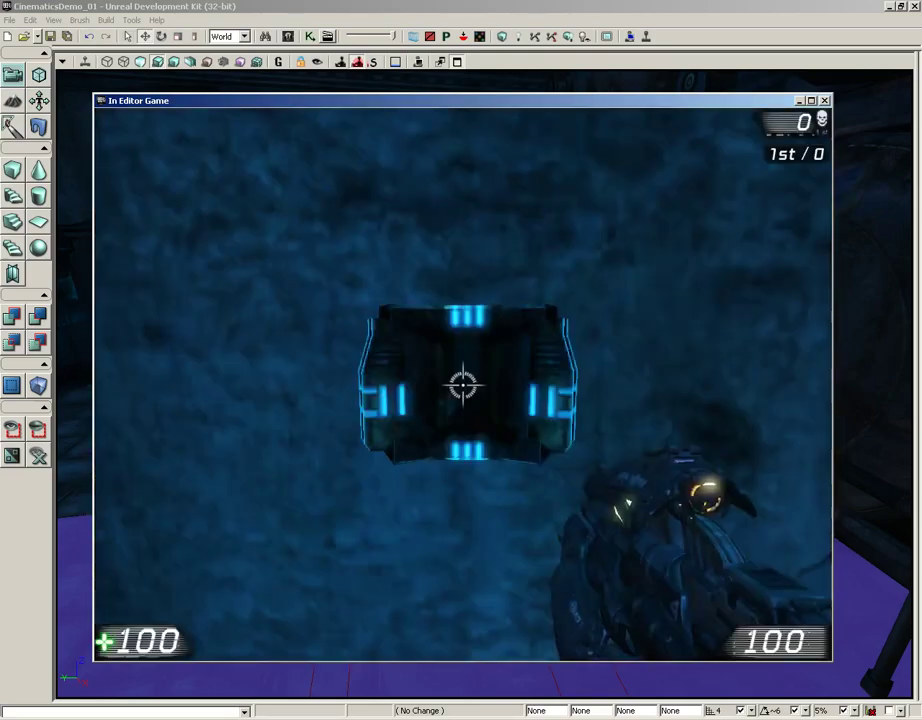
key("Escape")
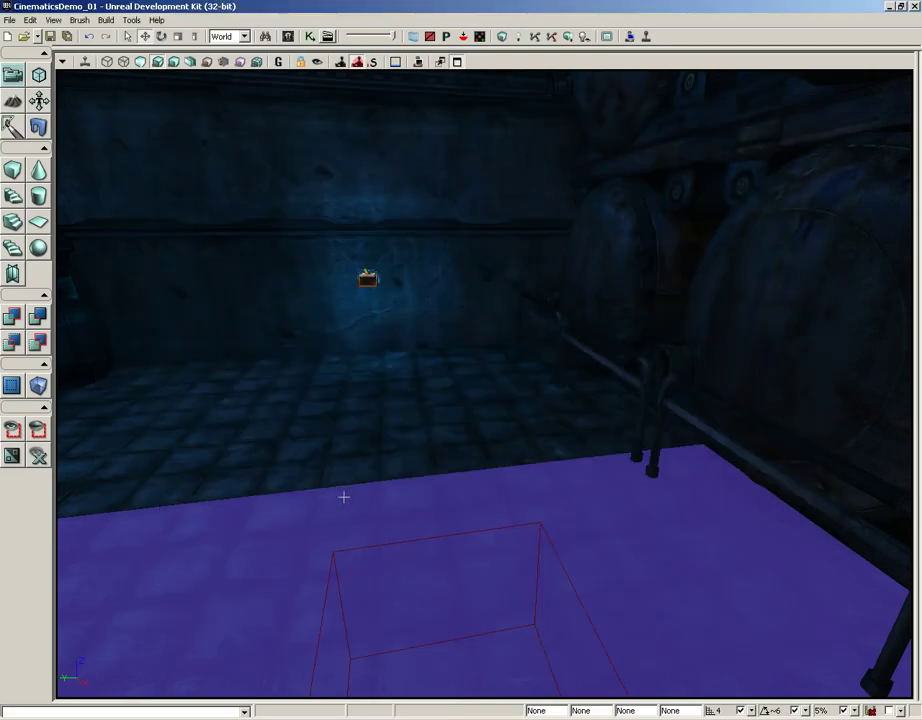
Raise the Toggle Cinematic Mode node and link a single-player Player 0 variable to its Target.
left_click(311, 38)
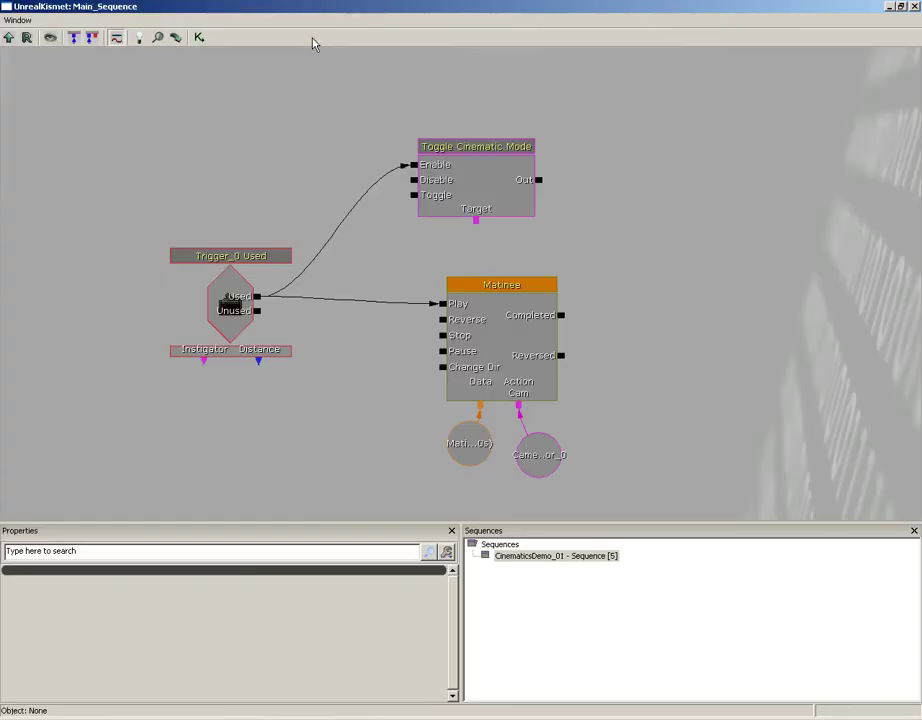
left_click(470, 177)
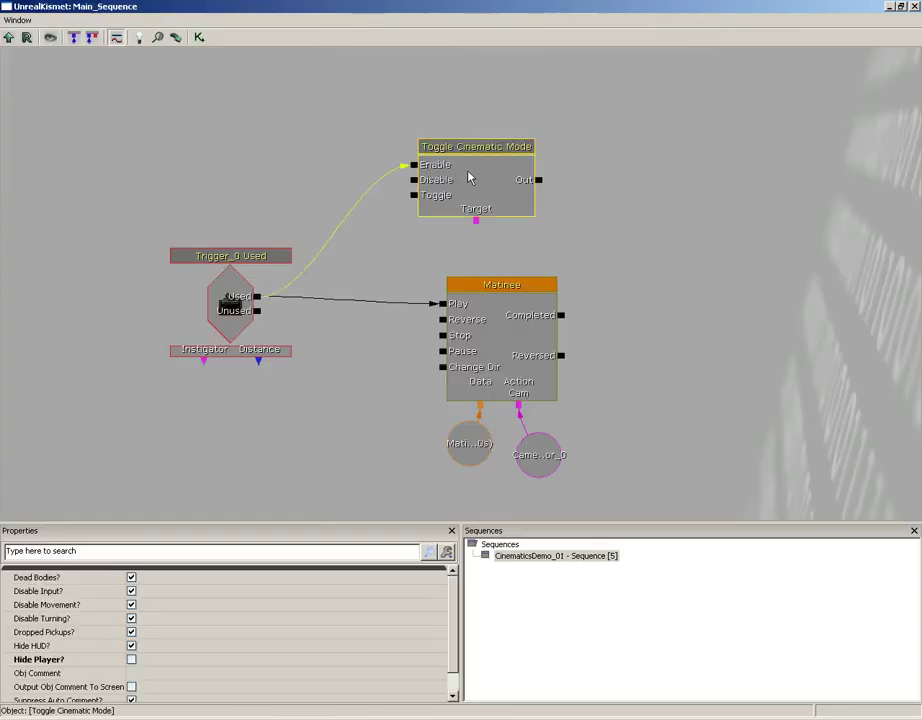
left_click_drag(470, 177, 463, 144, "ctrl")
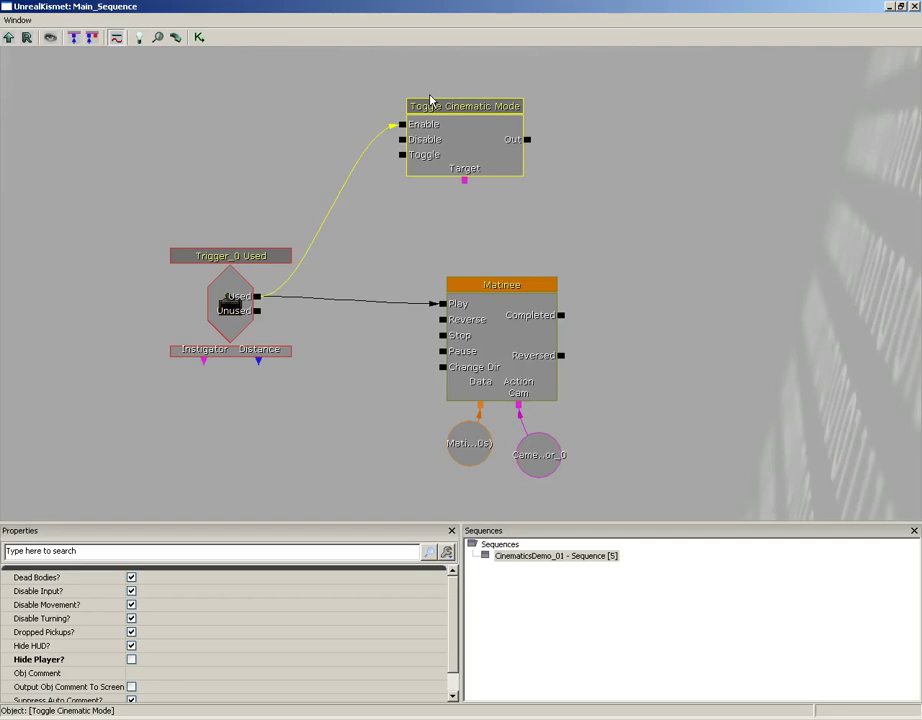
right_click(429, 193)
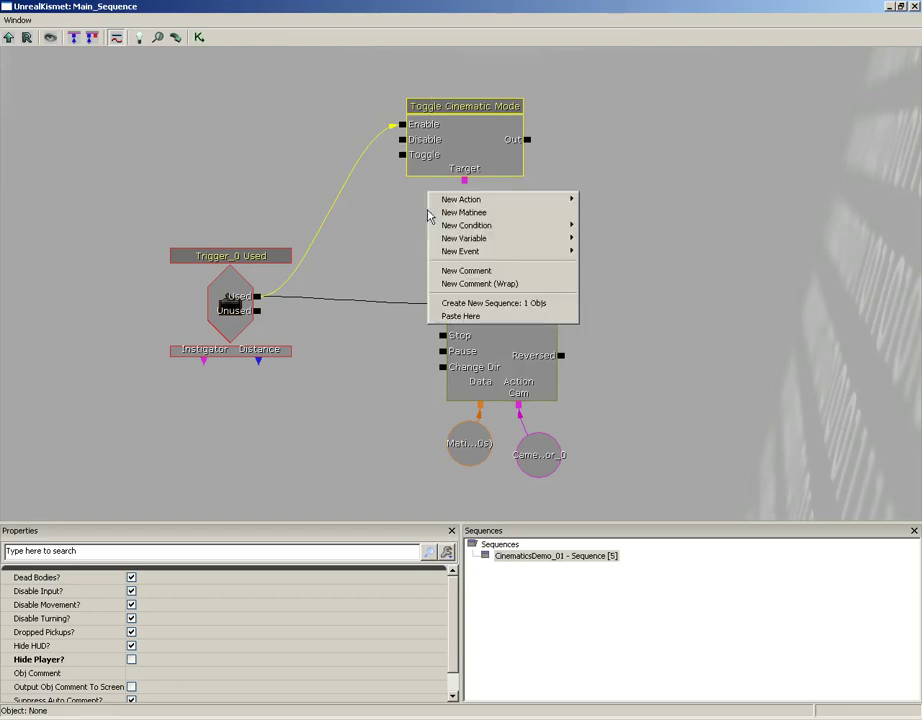
mouse_move(464, 238)
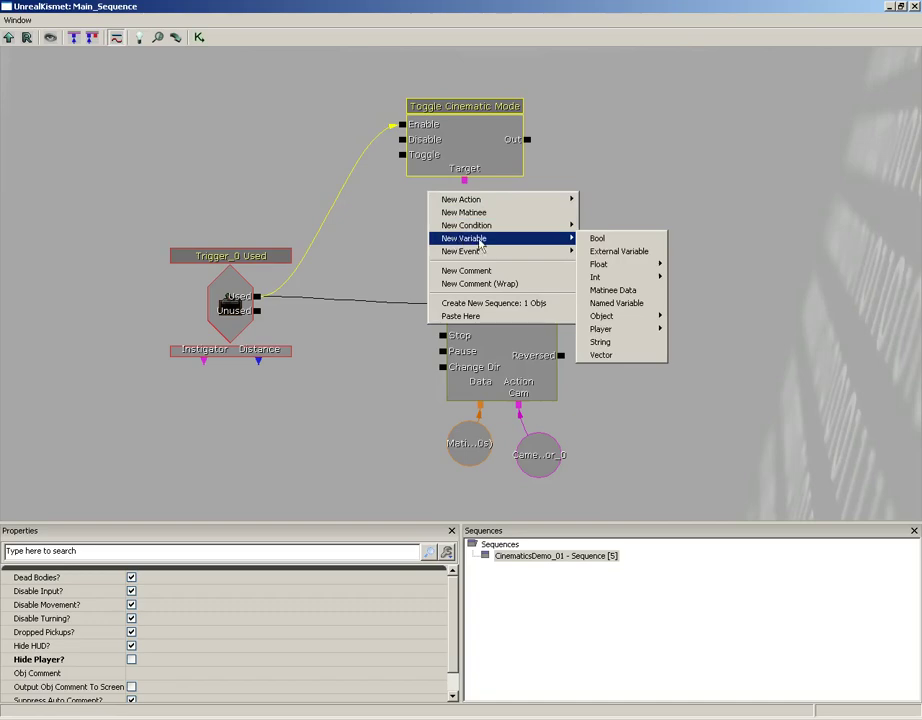
mouse_move(601, 329)
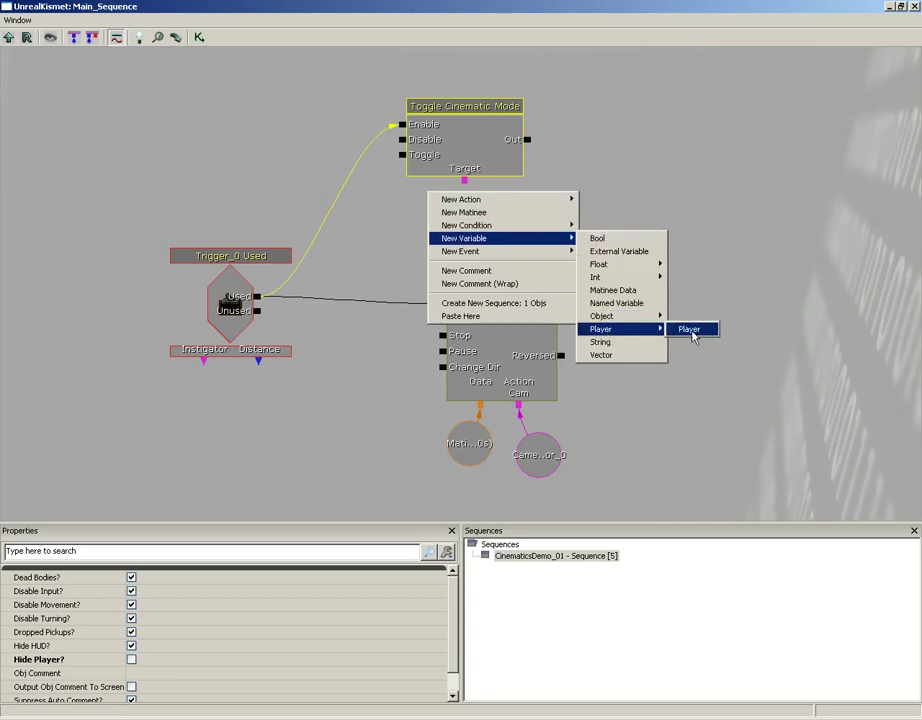
left_click(692, 329)
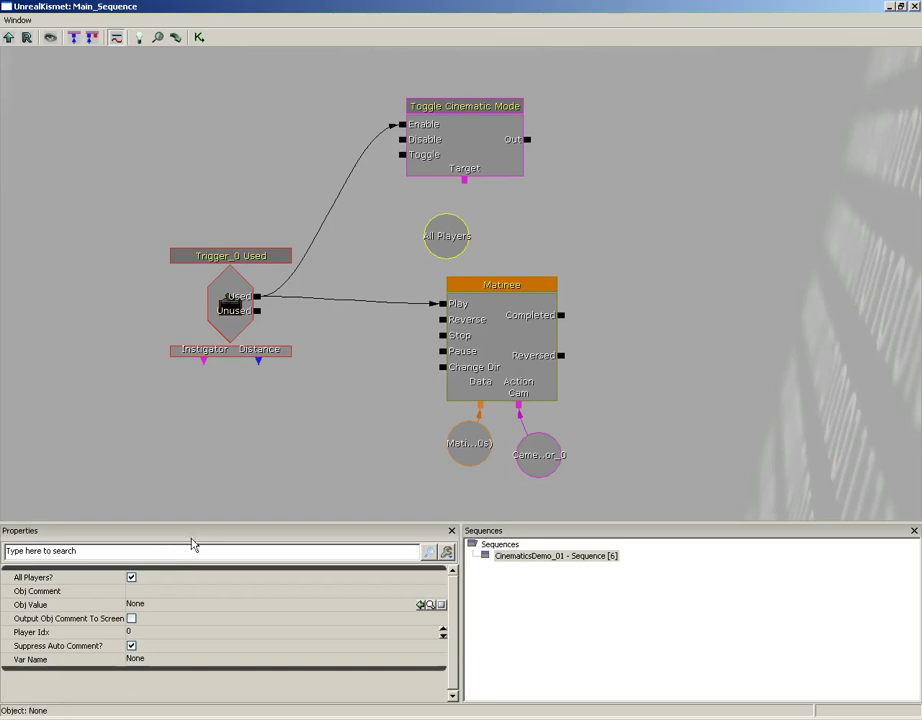
left_click(131, 577)
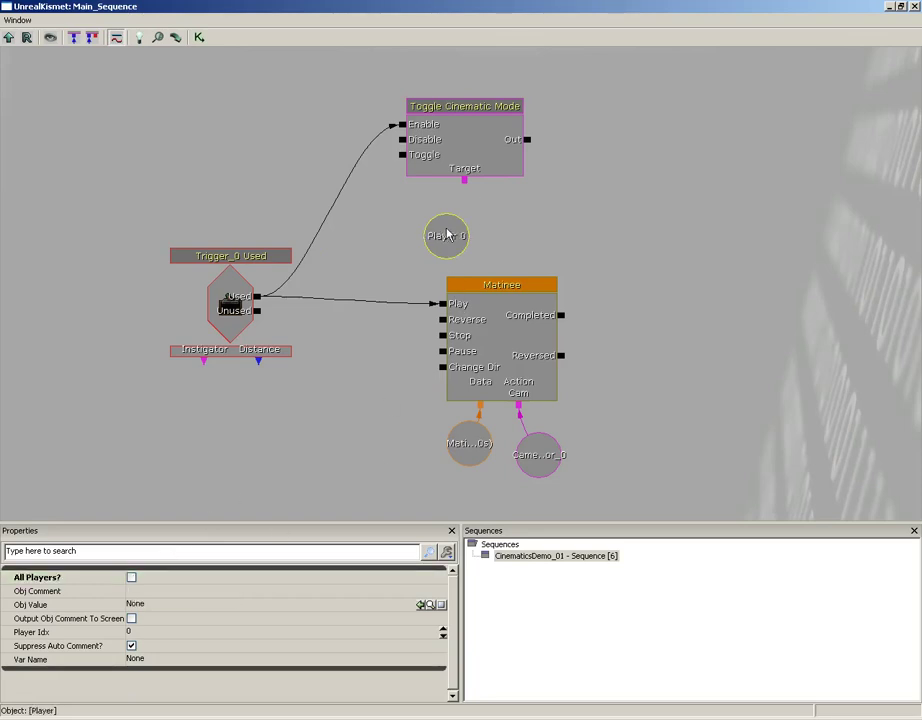
mouse_move(438, 229)
left_mouse_down("ctrl")
mouse_move(450, 219)
mouse_move(463, 224)
left_mouse_up("ctrl")
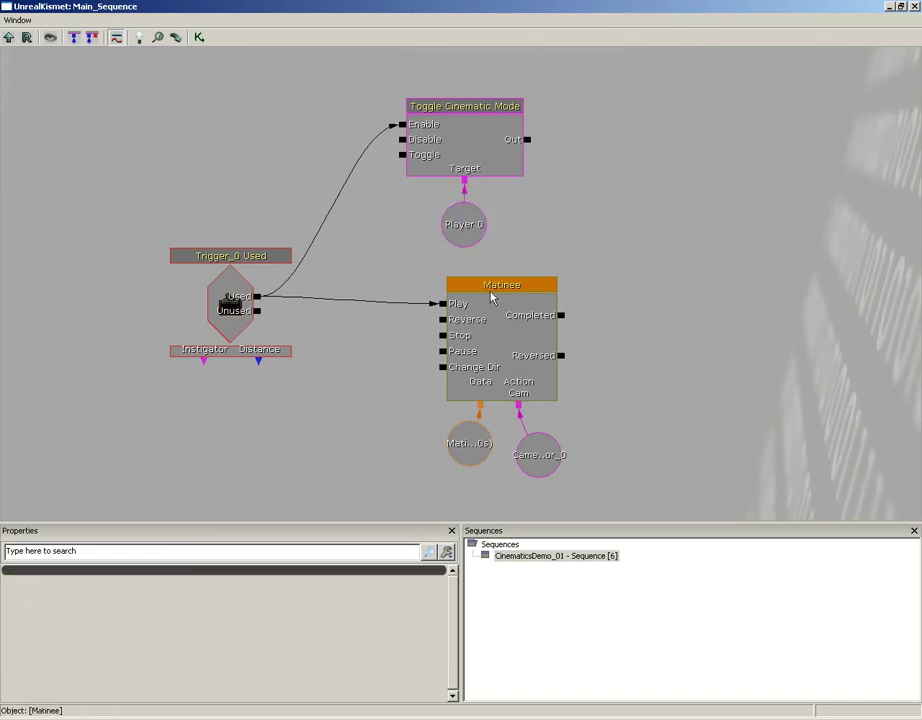
Play-test from the viewport, walking up to the wall switch, then reopen Kismet.
left_click(913, 7)
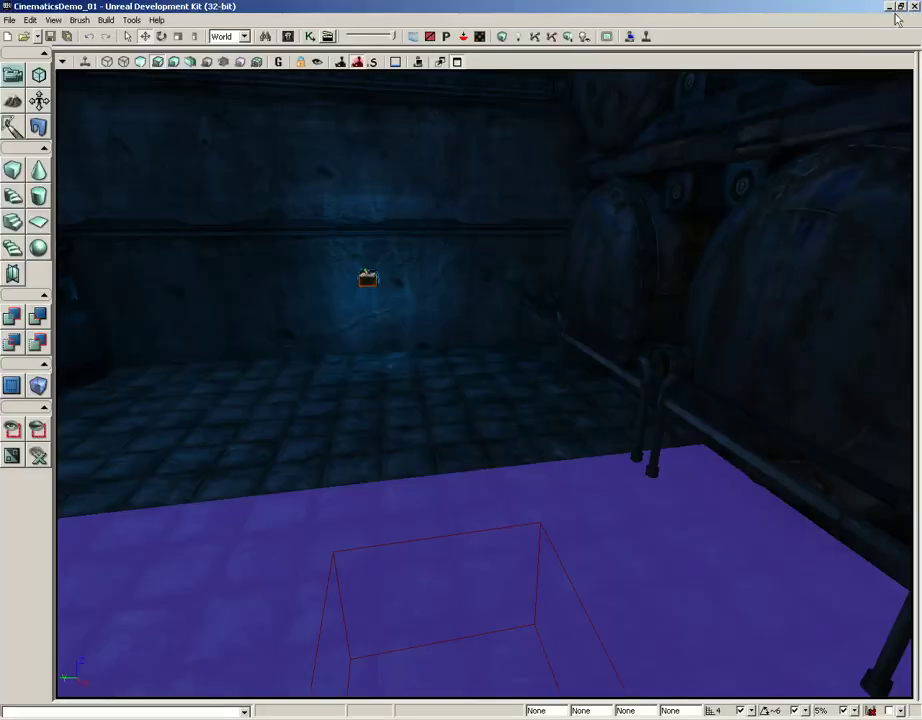
right_click(253, 572)
left_click(272, 545)
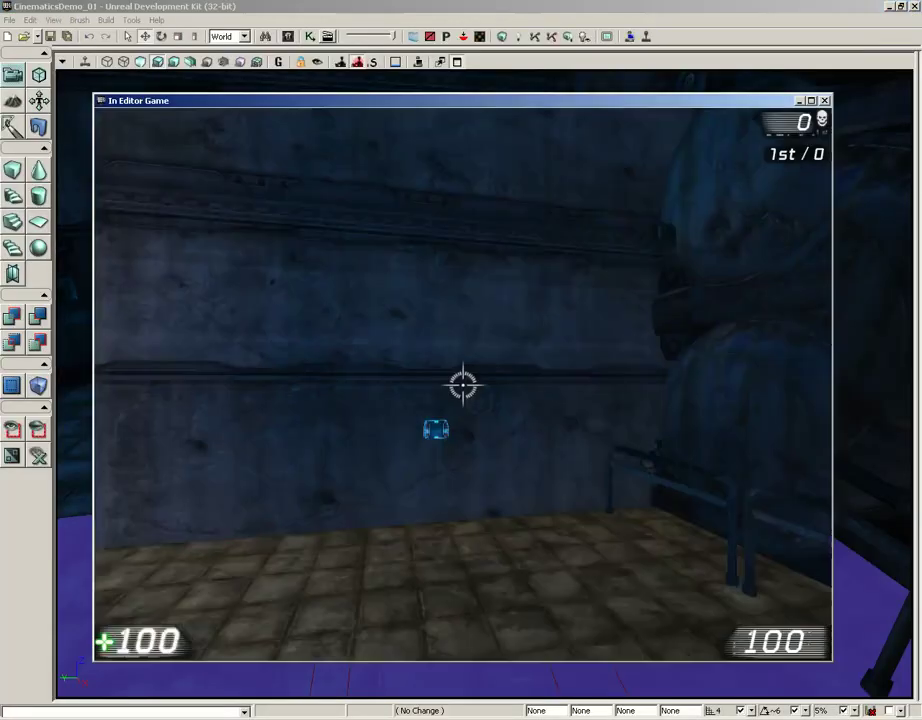
key("w")
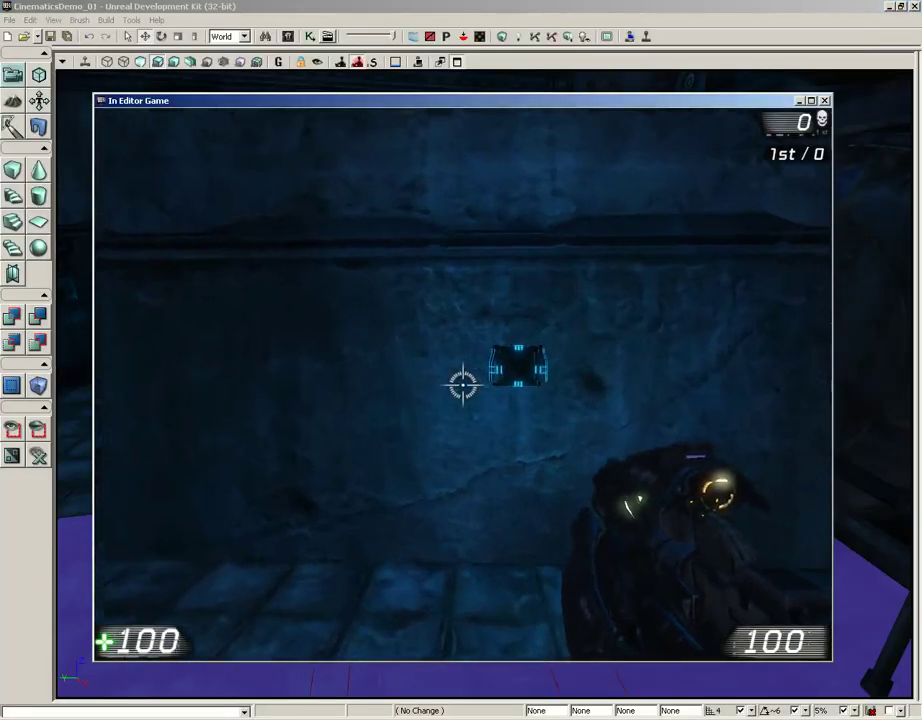
key("w")
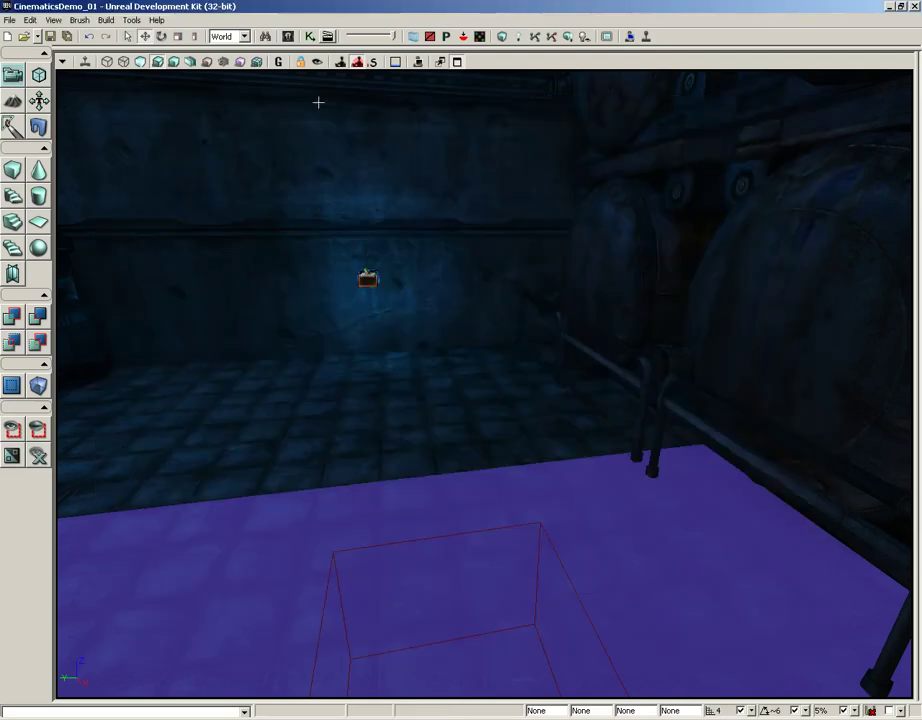
left_click(311, 37)
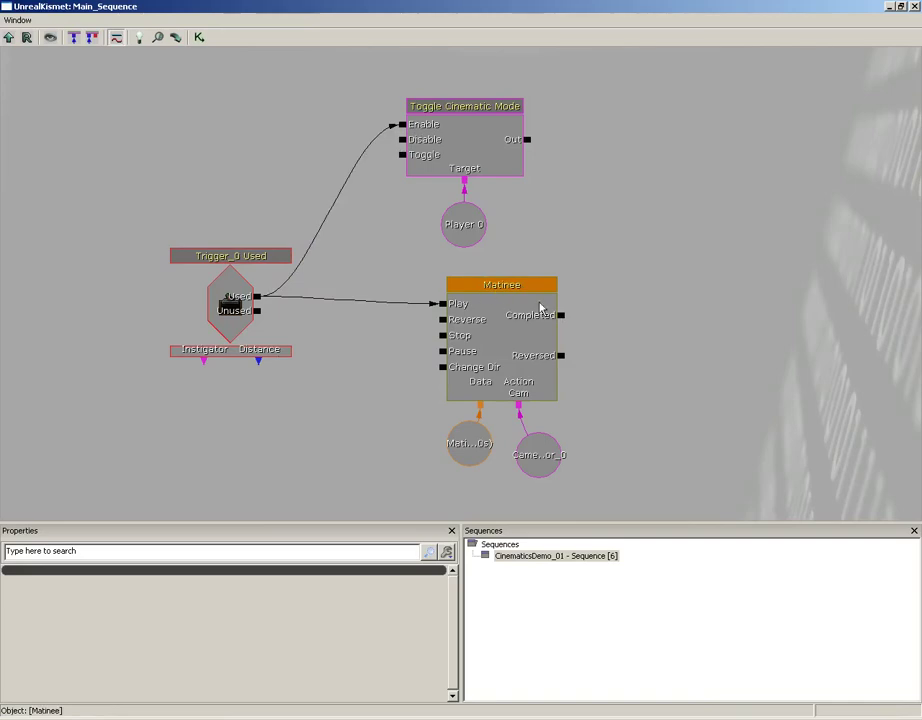
Link the Matinee's Completed output to Toggle Cinematic Mode's Disable and start another Play from Here test.
mouse_move(561, 316)
left_mouse_down()
mouse_move(724, 325)
mouse_move(587, 97)
mouse_move(290, 179)
mouse_move(400, 156)
mouse_move(401, 141)
left_mouse_up()
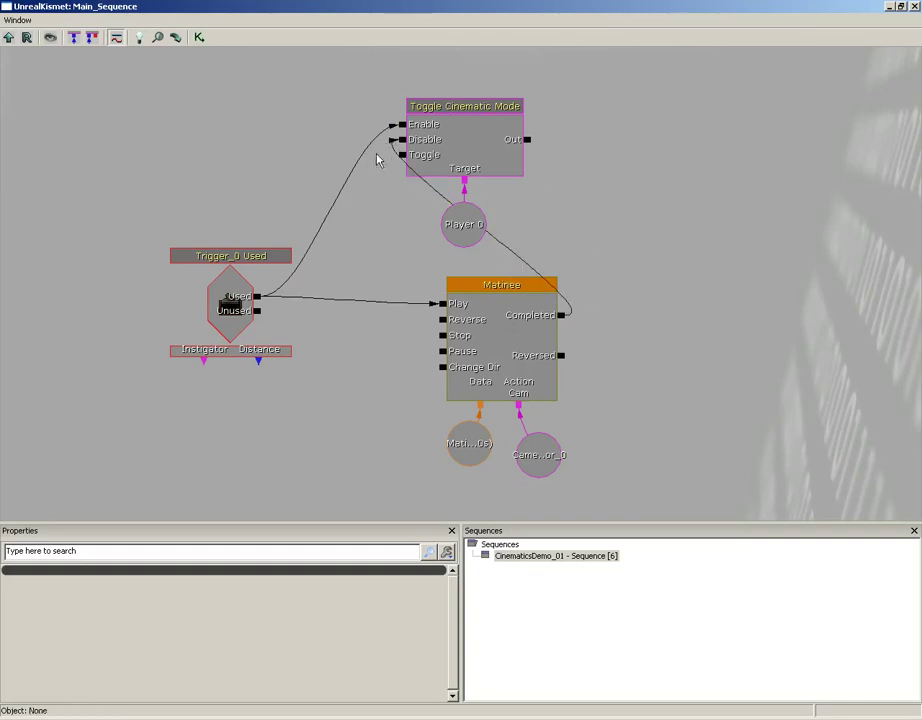
left_click(915, 7)
right_click(223, 295)
left_click(252, 556)
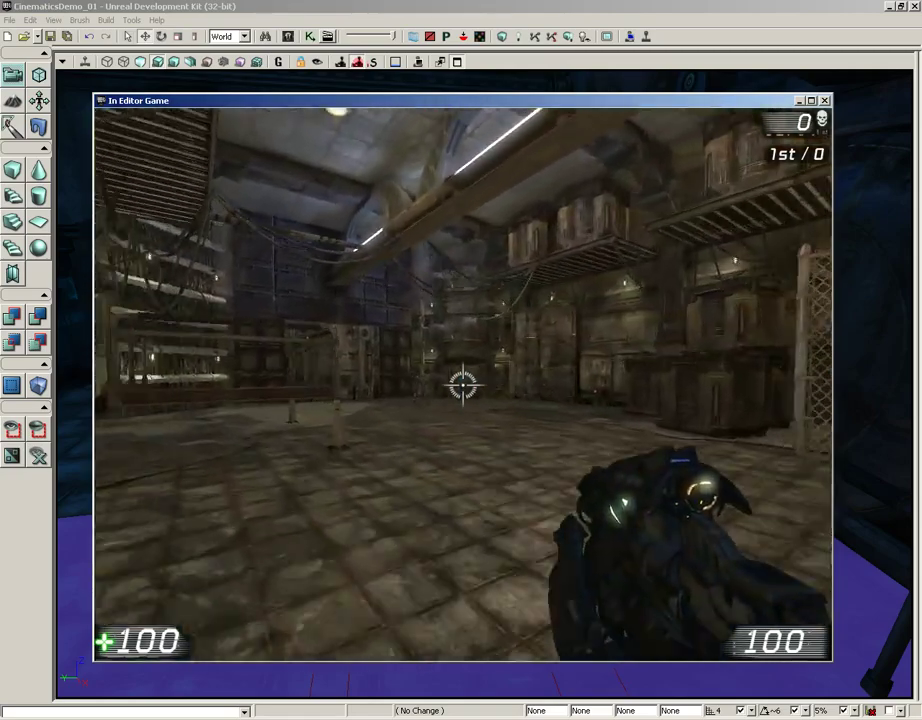
Fire the weapon and walk back toward the wall switch, then exit the play test.
left_click(462, 384)
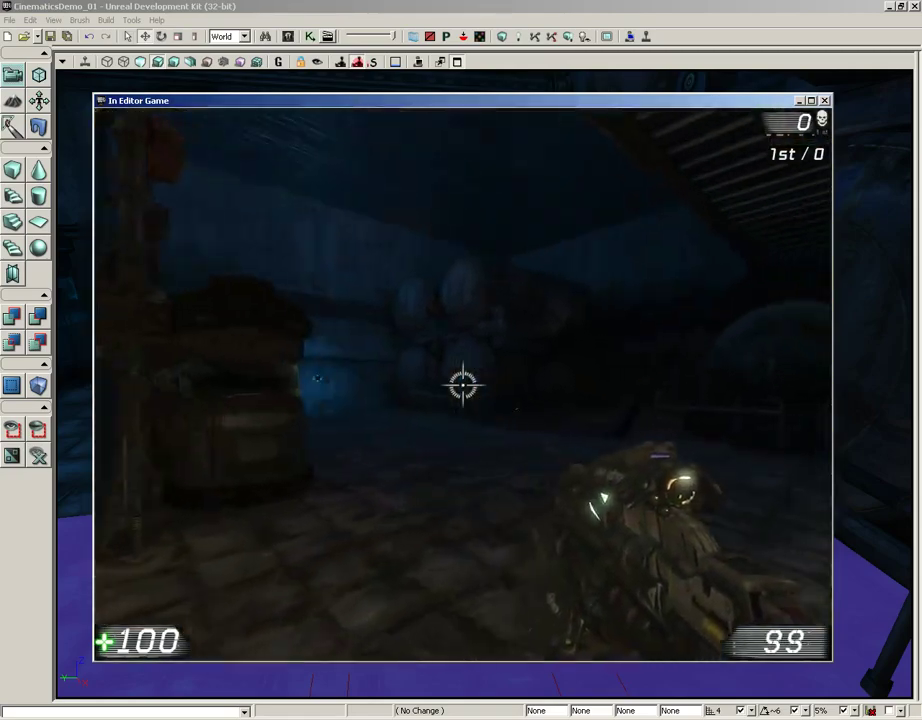
key("w")
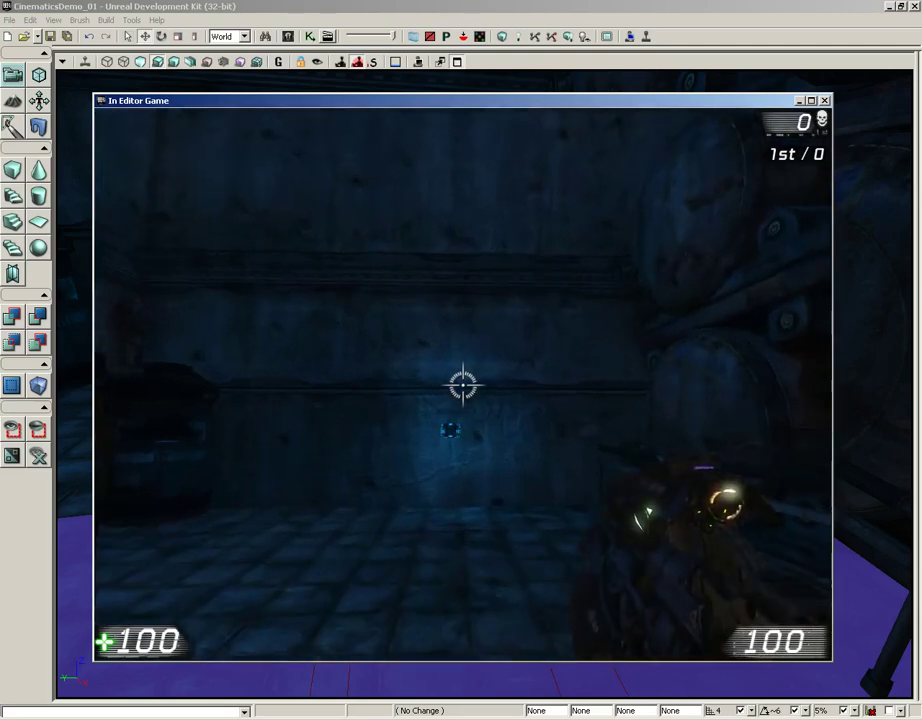
key("Escape")
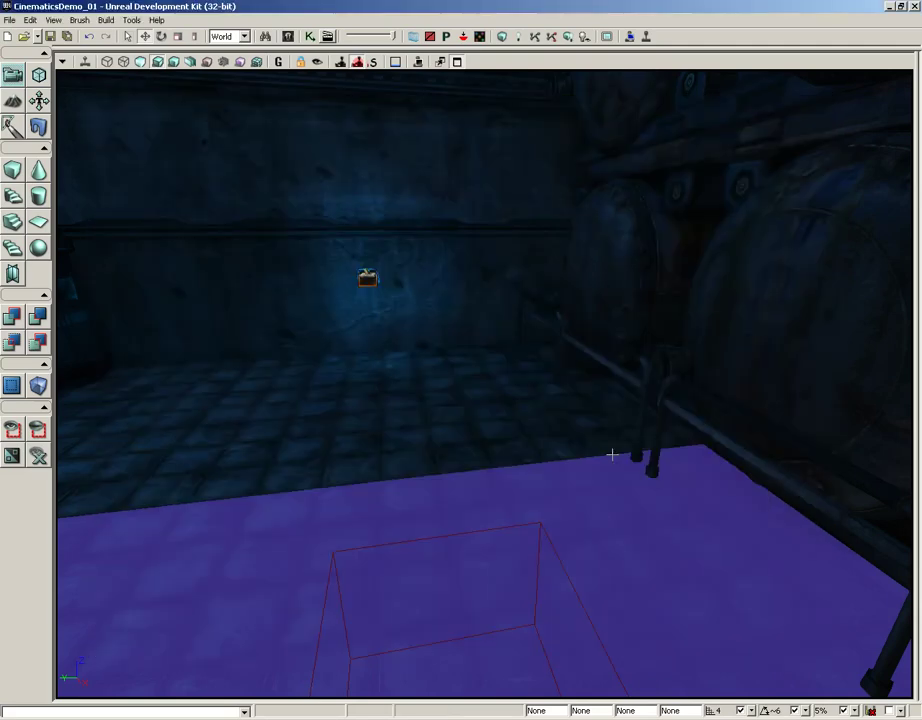